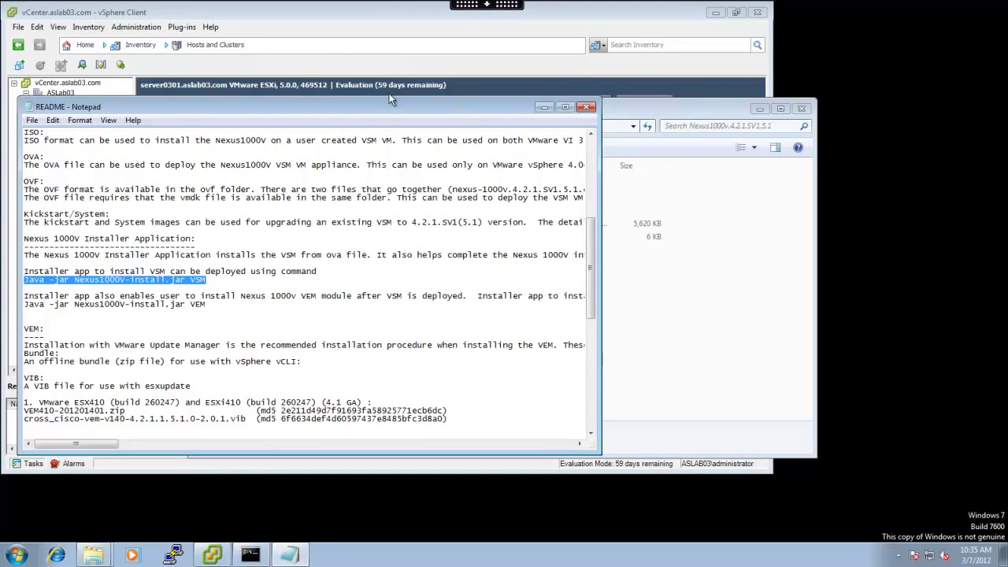
- Move the README window and the Nexus1000v.4.2.1.SV1.5.1 folder window apart so that both can be read
left_click_drag(391, 108, 386, 149)
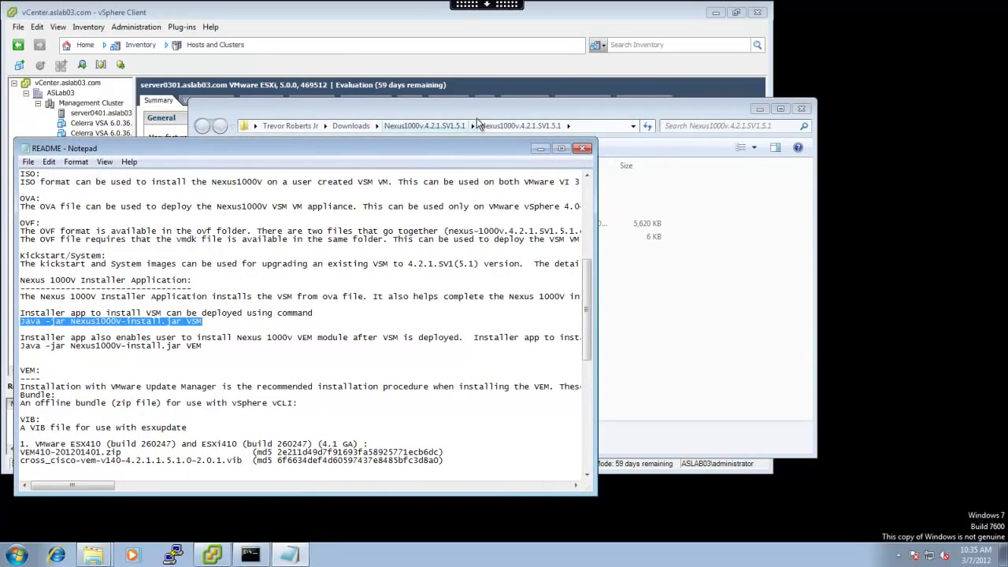
left_click_drag(481, 116, 683, 104)
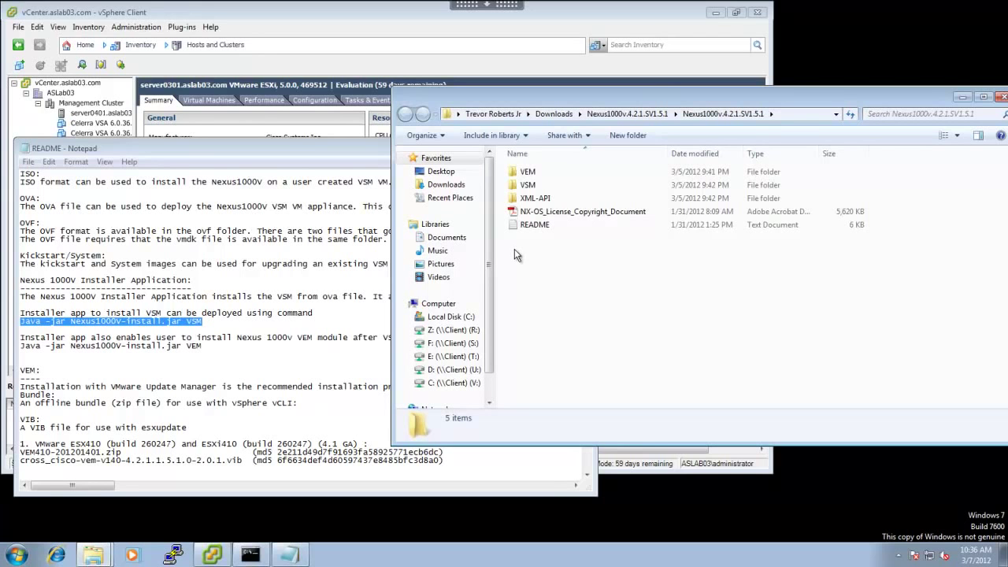
left_click(327, 150)
left_click(629, 296)
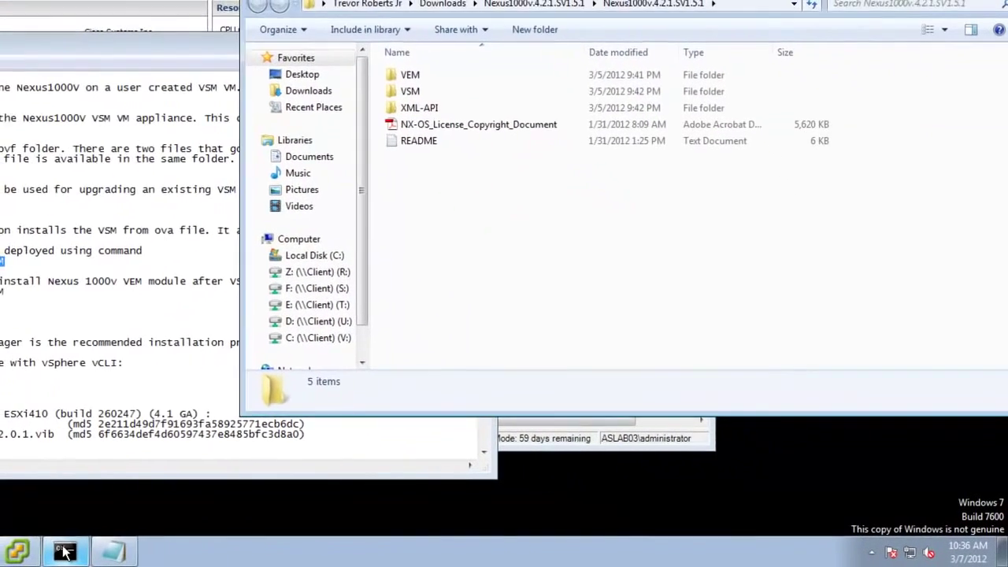
- Launch the VSM installer from the Command Prompt with Java -jar Nexus1000V-install.jar VSM
left_click(198, 553)
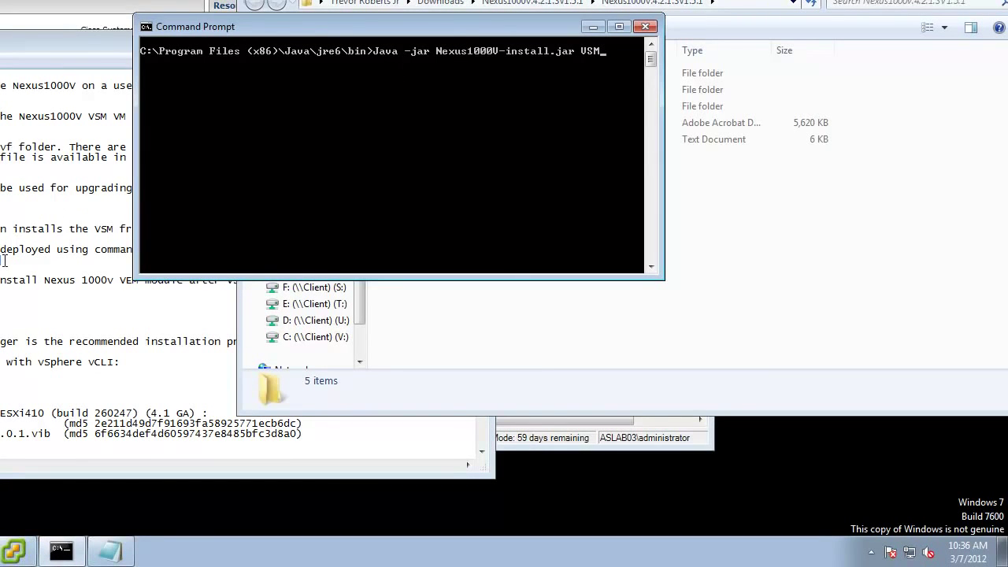
left_click(621, 108)
key("Return")
key("Return")
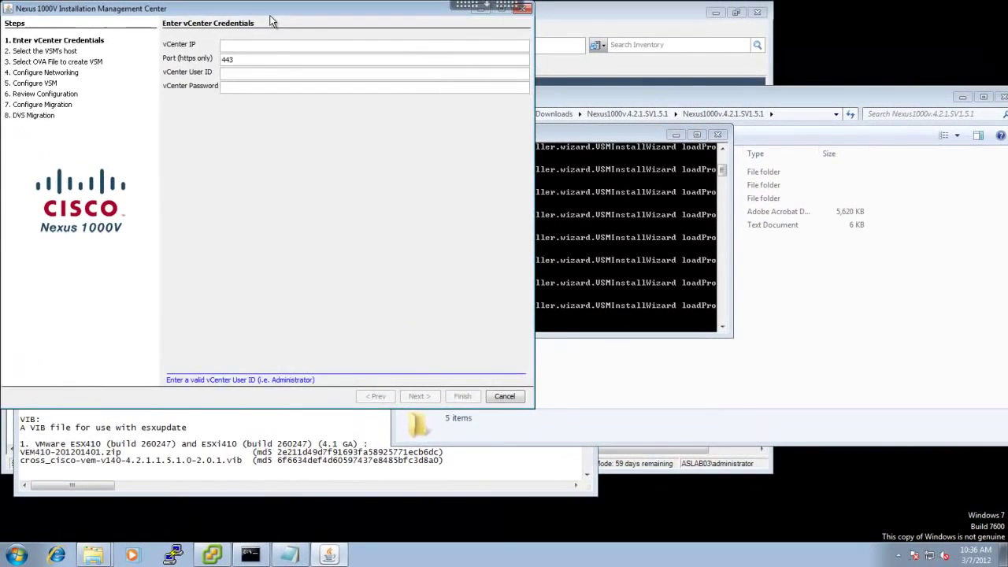
- Move the Nexus 1000V installer window away from the screen corner and dismiss the Windows activation notice
left_click_drag(269, 21, 517, 85)
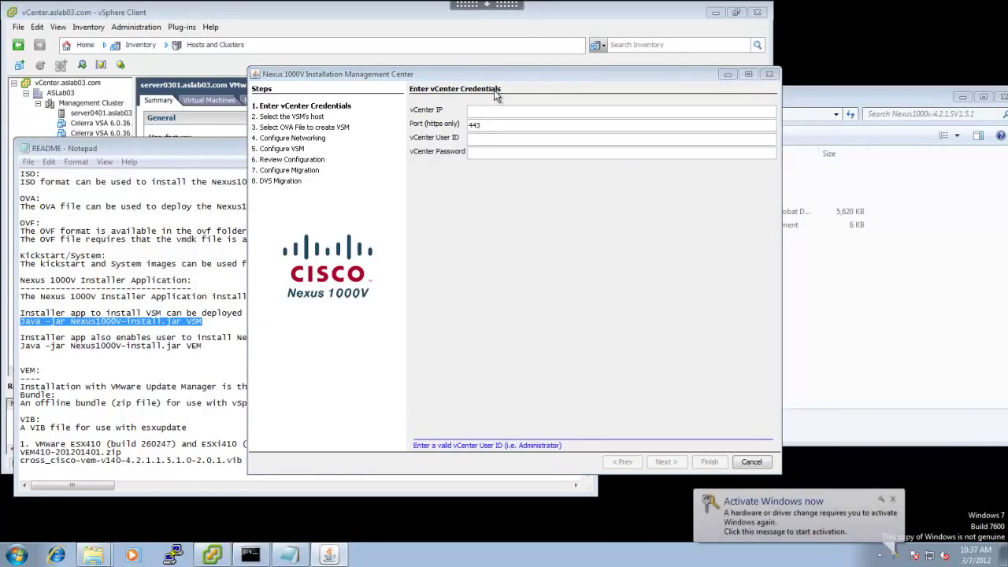
left_click(893, 500)
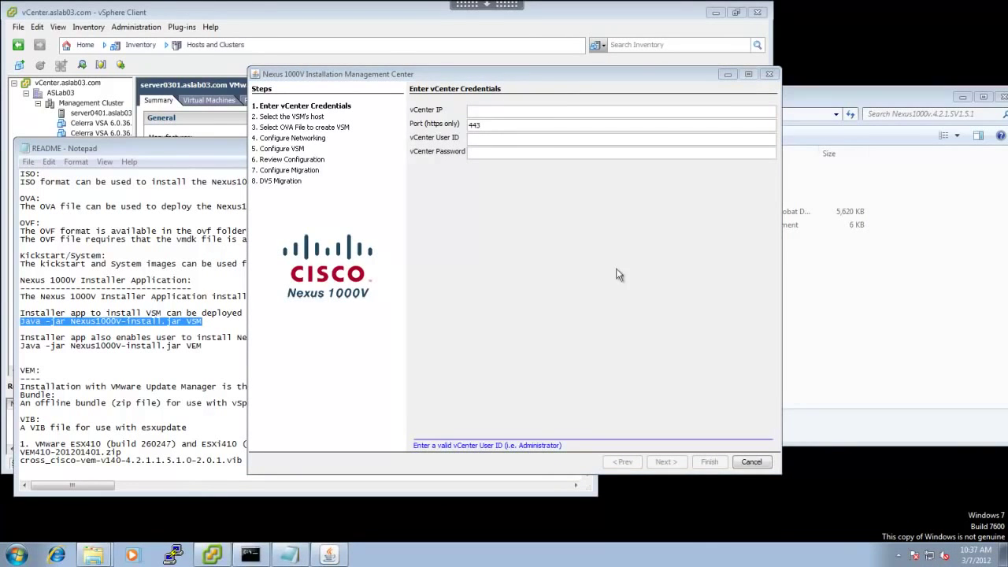
left_click_drag(463, 74, 535, 61)
- Submit the vCenter credentials with IP 192.168.43.253, user ID aslab03\Administrator and the vCenter password
left_click(542, 98)
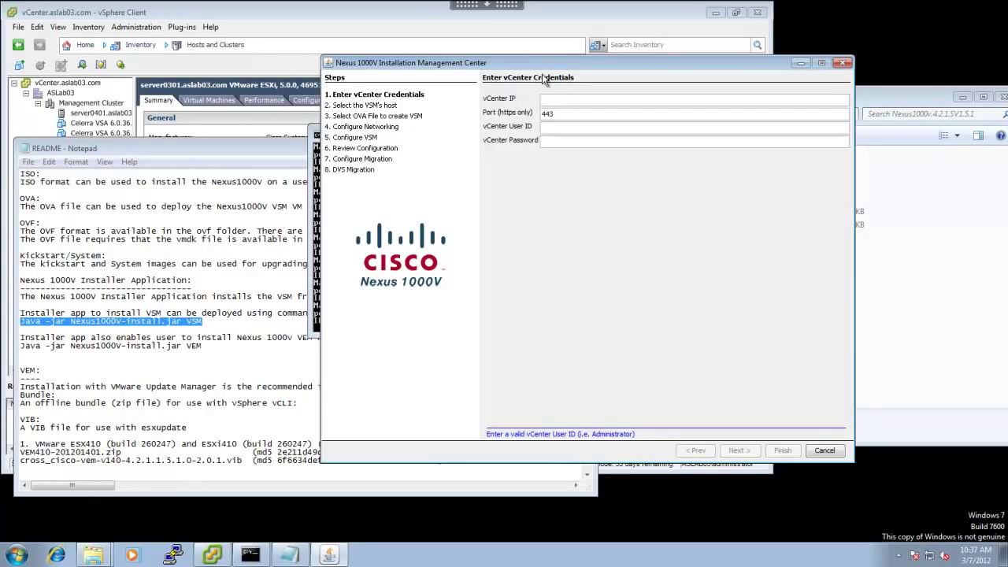
type("192.1")
type("68")
type(".43.")
type("253")
type("aslab")
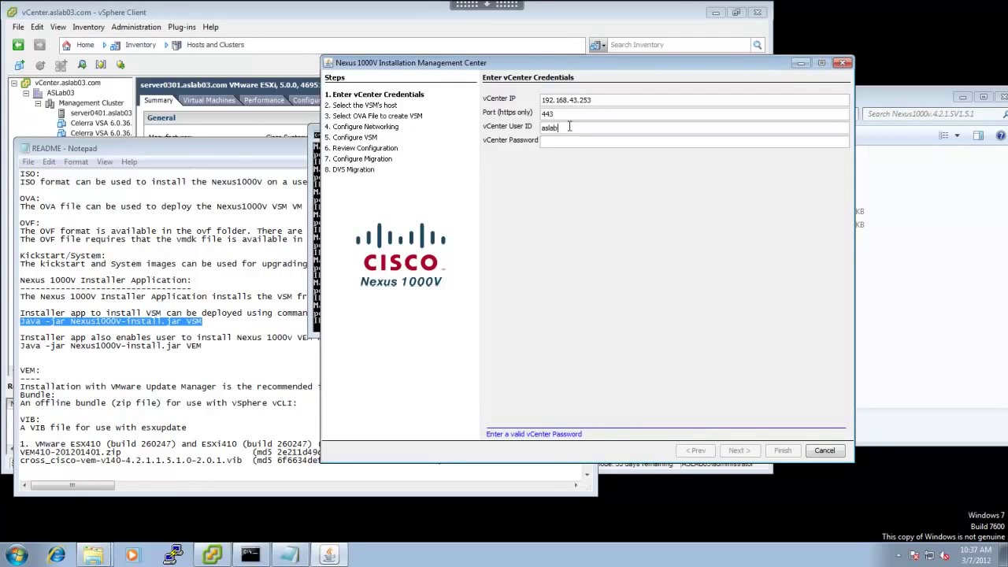
type("03\\administrator")
key("Tab")
type("********")
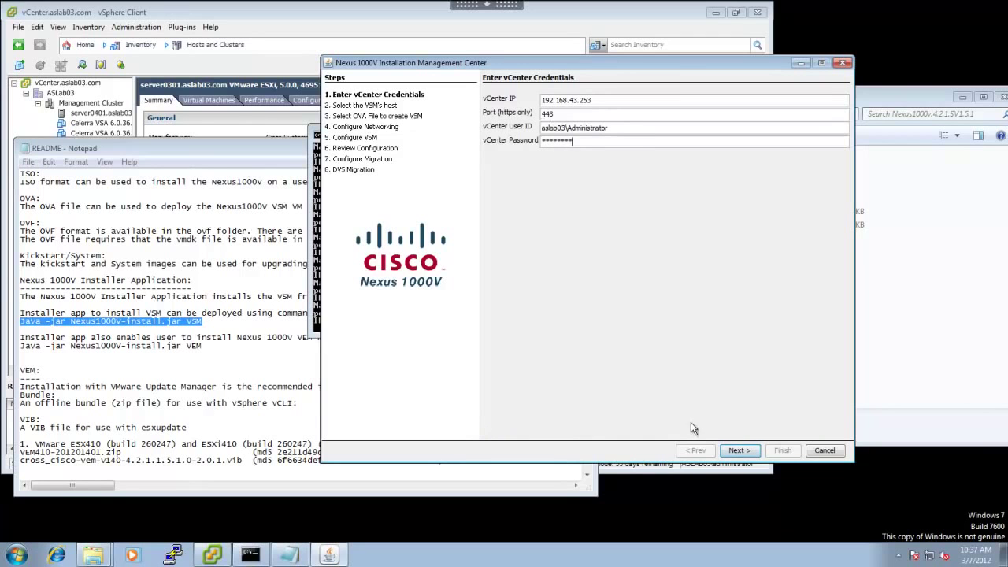
left_click(735, 450)
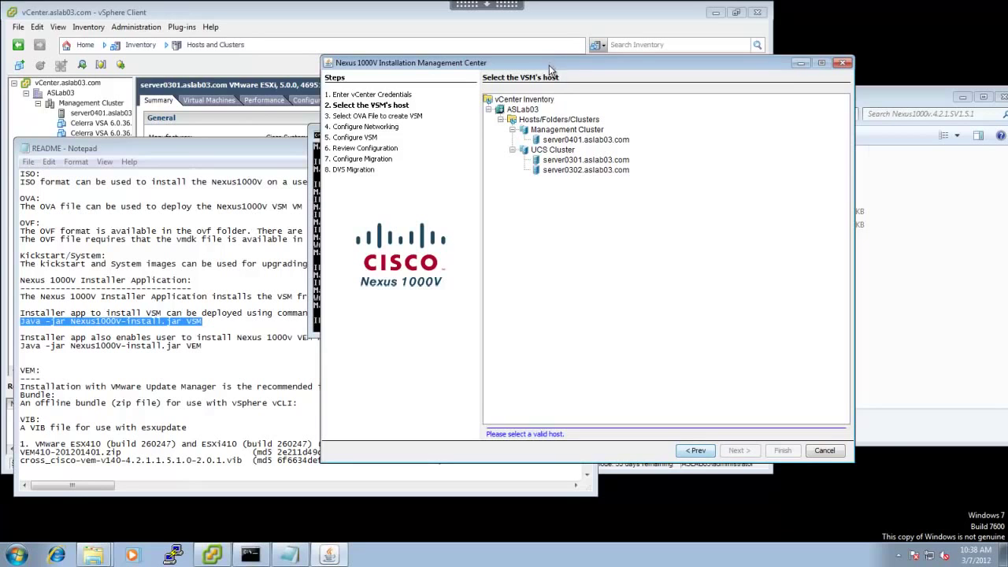
- Choose server0401.aslab03.com in the Management Cluster as the VSM's host and continue to the OVA selection
left_click(587, 144)
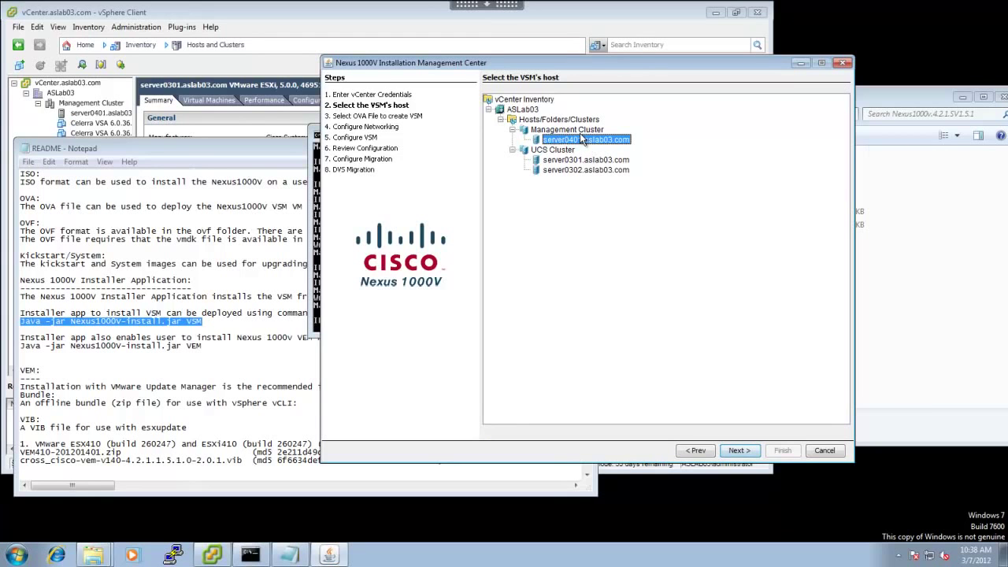
left_click(749, 455)
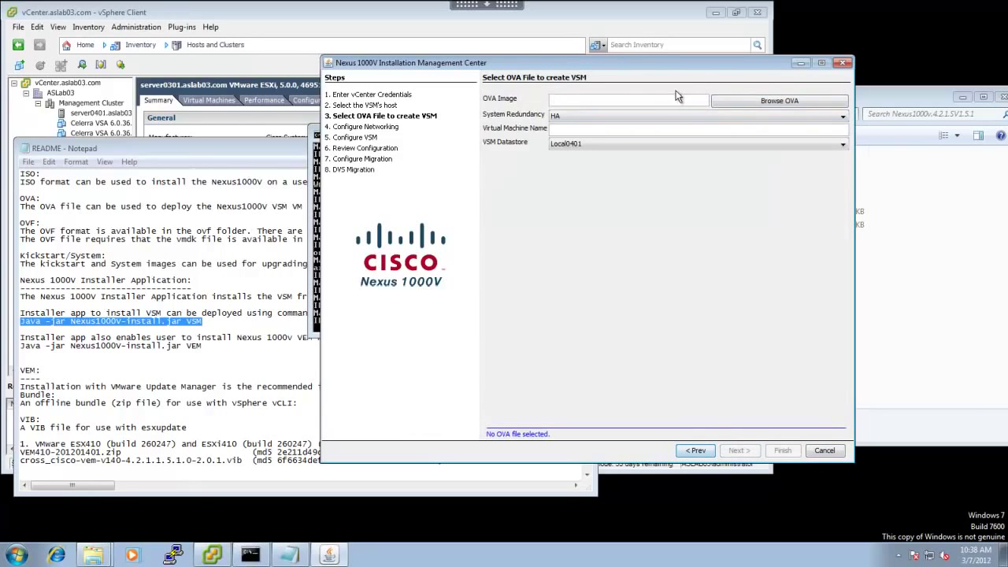
- Browse for the OVA image, using the path copied from the Nexus1000v.4.2.1.SV1.5.1 folder window to reach that folder
left_click(756, 103)
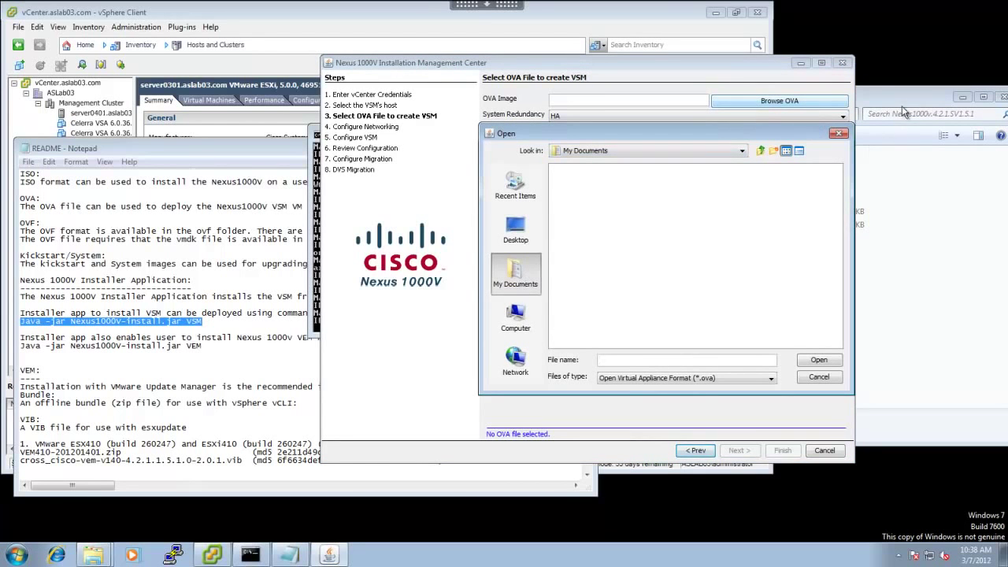
left_click(882, 109)
left_click(801, 114)
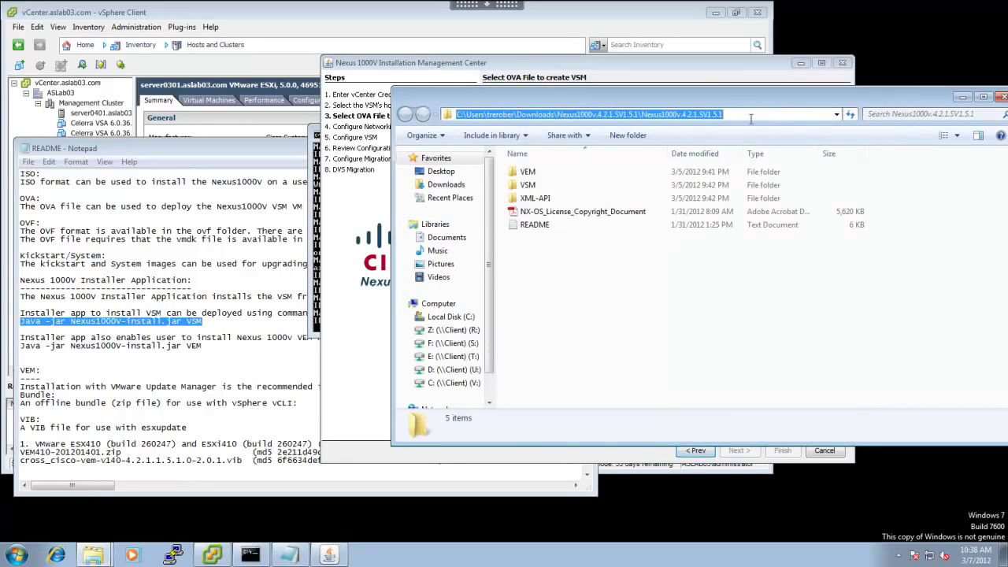
right_click(713, 116)
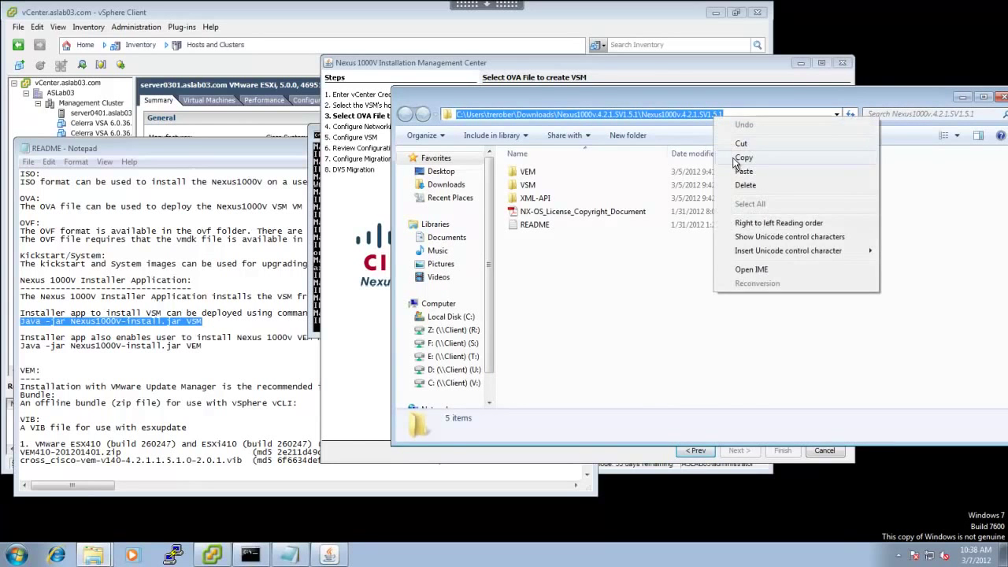
left_click(742, 157)
left_click_drag(672, 97, 759, 202)
left_click(697, 126)
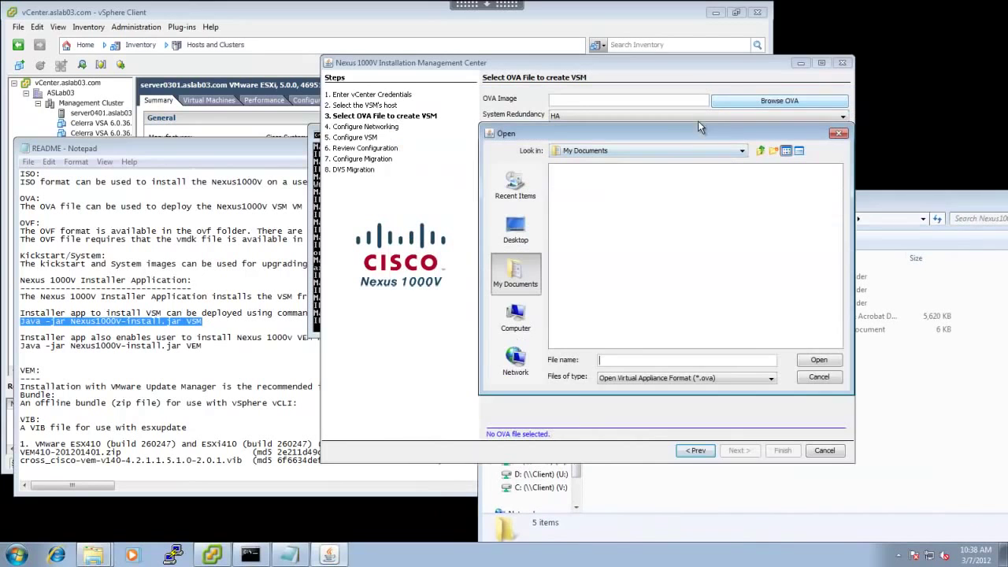
left_click(647, 358)
key("ctrl+v")
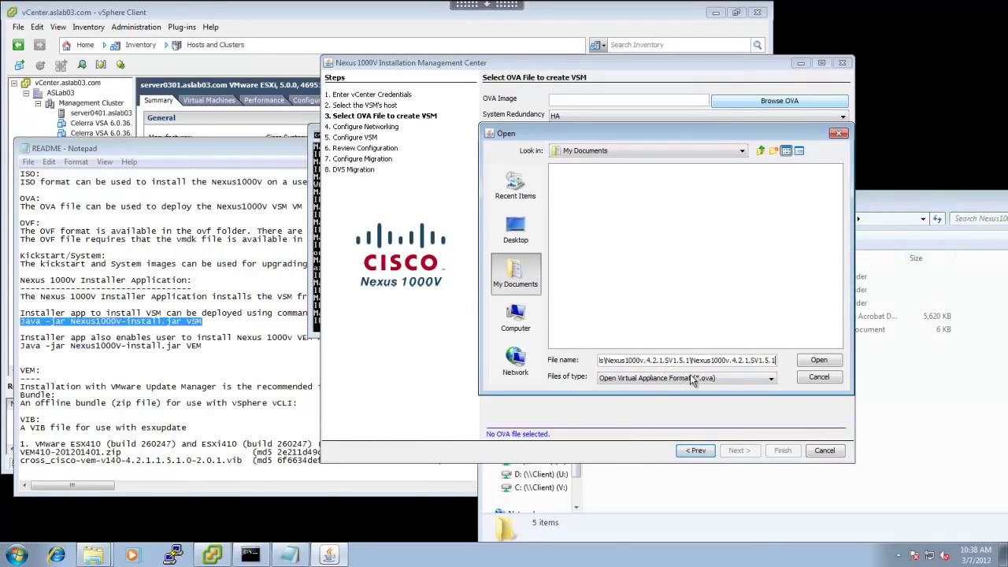
key("Return")
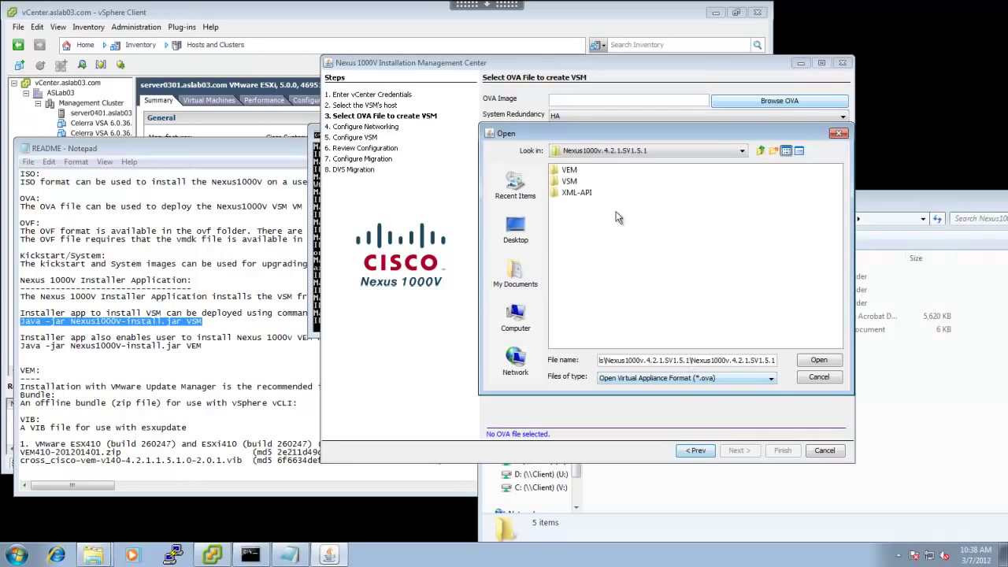
- Load nexus-1000v.4.2.1.SV1.5.1.ova from the VSM\Install folder as the OVA image
double_click(569, 184)
double_click(573, 174)
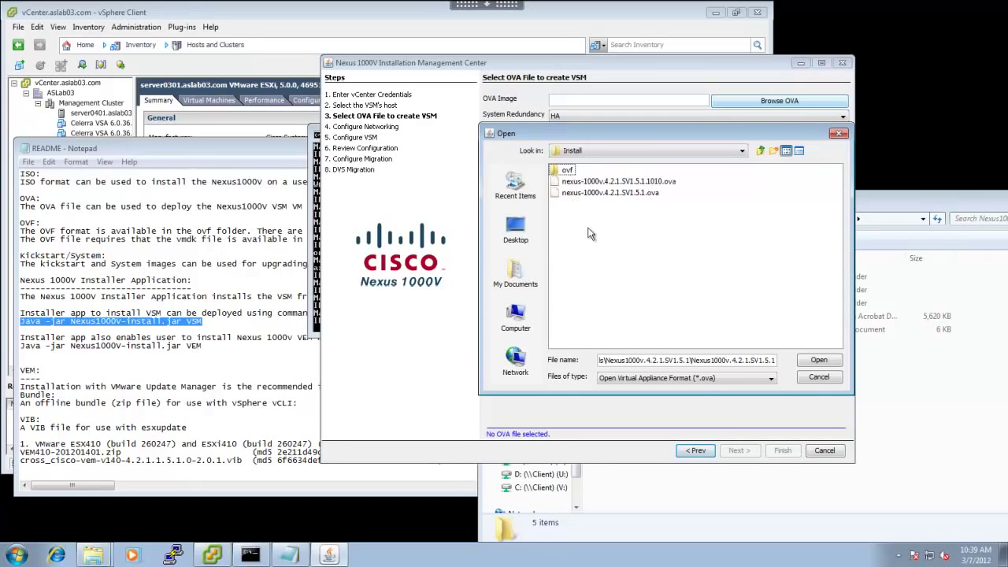
left_click(637, 195)
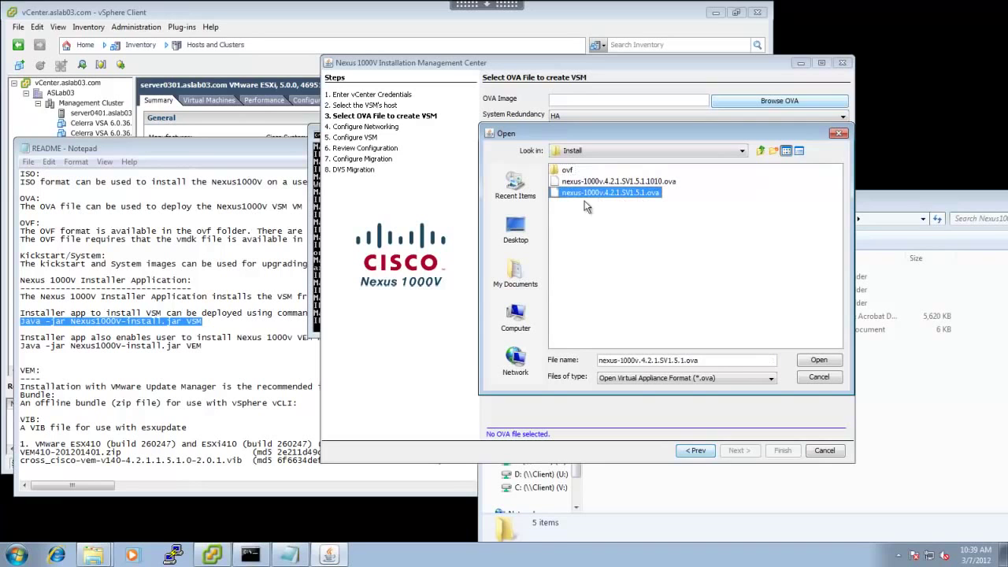
left_click(635, 182)
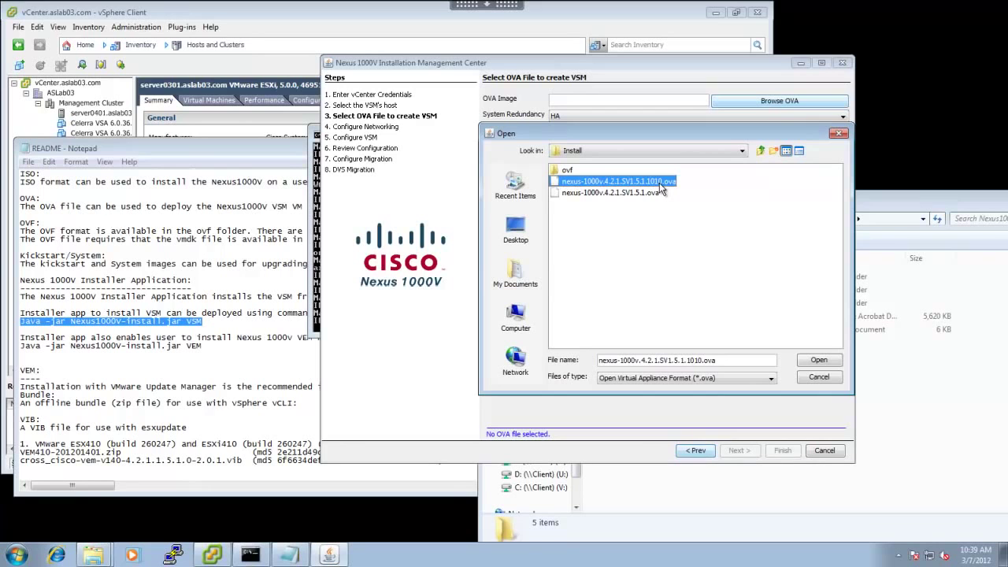
left_click(645, 192)
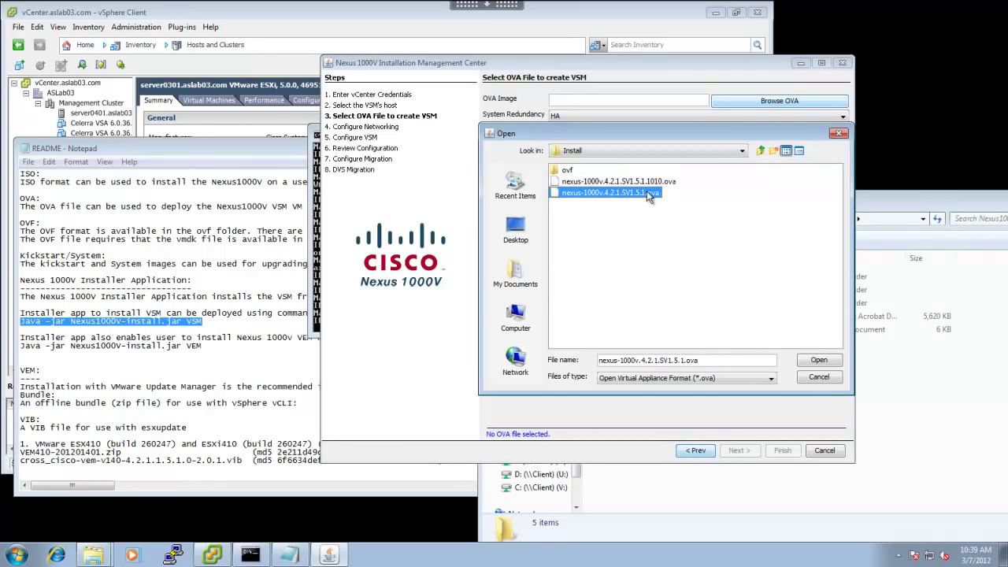
left_click(827, 363)
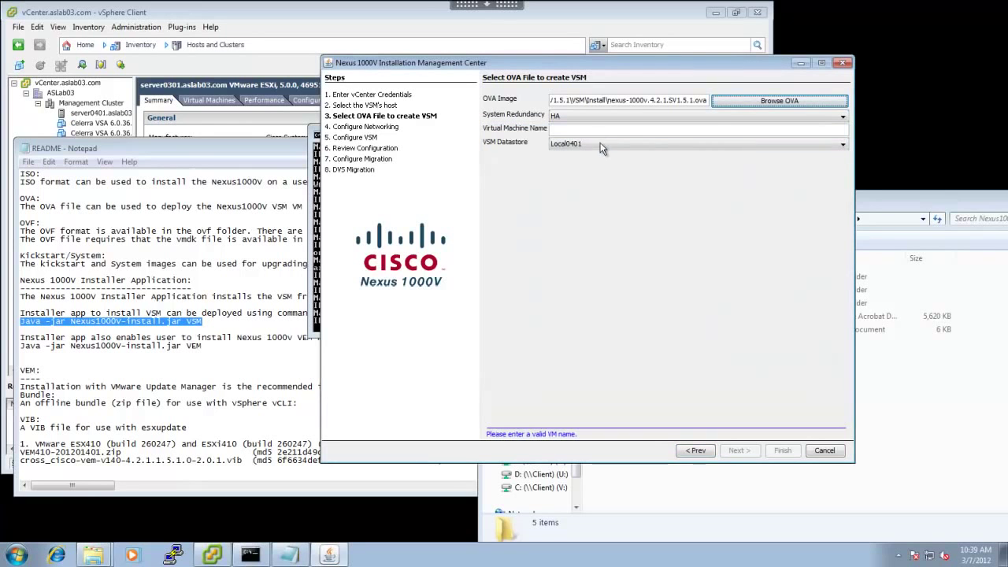
- Name the virtual machine VMTrooperVSM and choose Local0401 as its VSM datastore
left_click(604, 132)
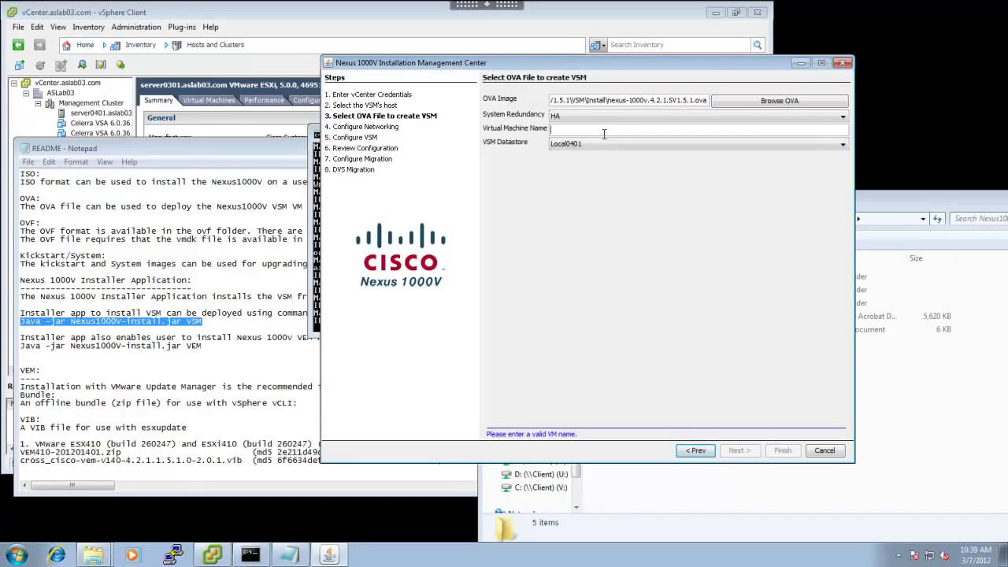
type("VMTrooper")
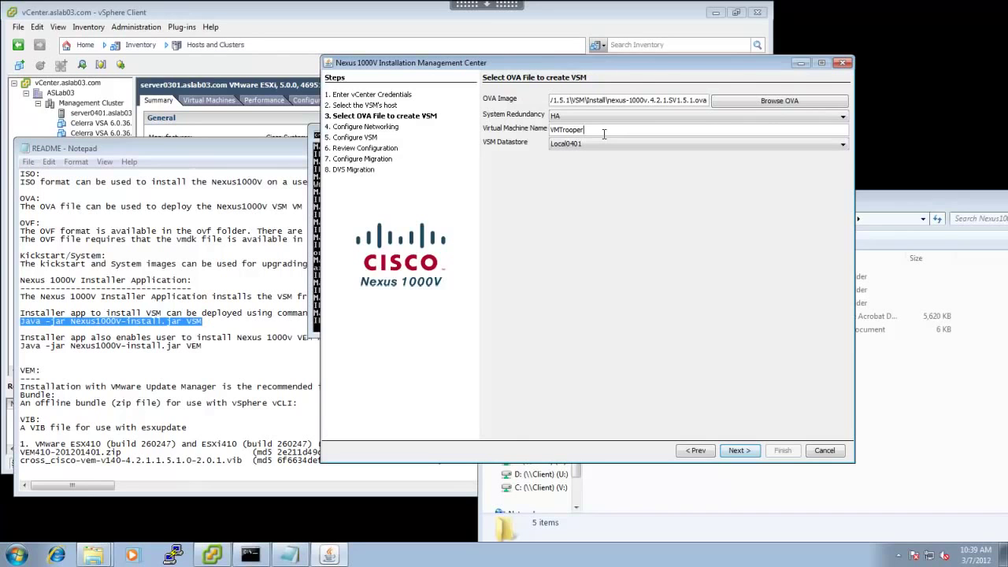
type("VSM")
left_click(618, 144)
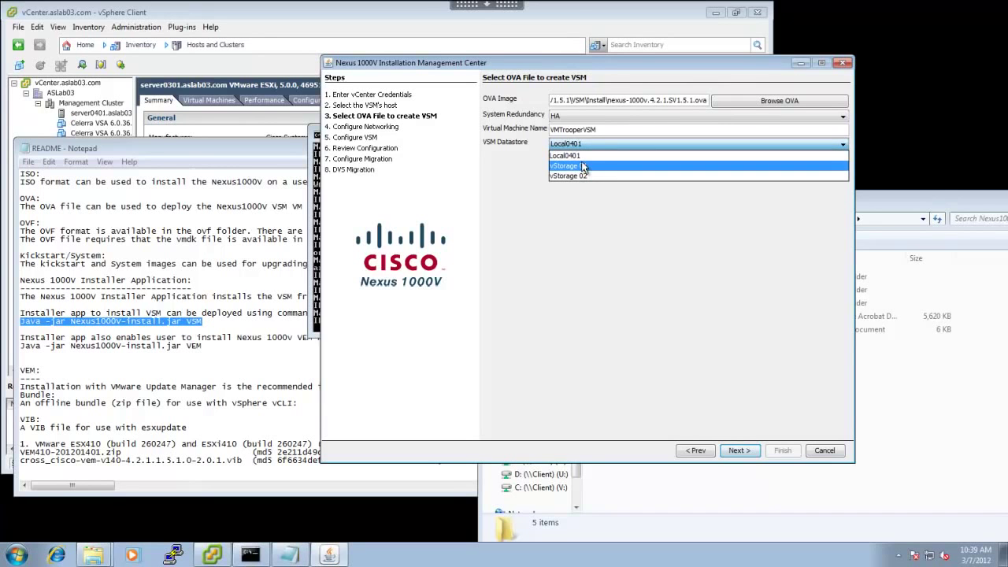
left_click(585, 159)
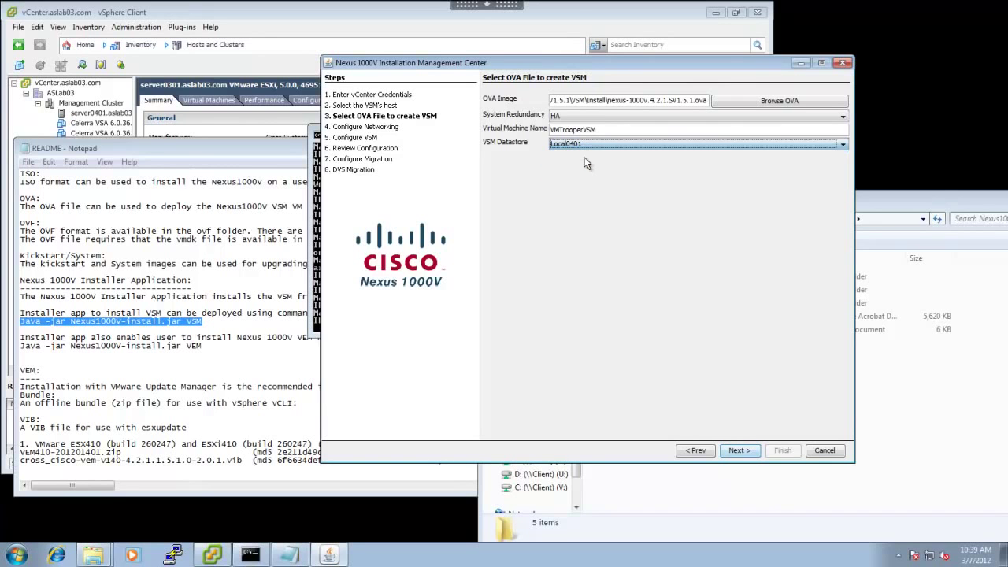
- Set the system redundancy to HA and continue to the networking configuration
left_click(667, 117)
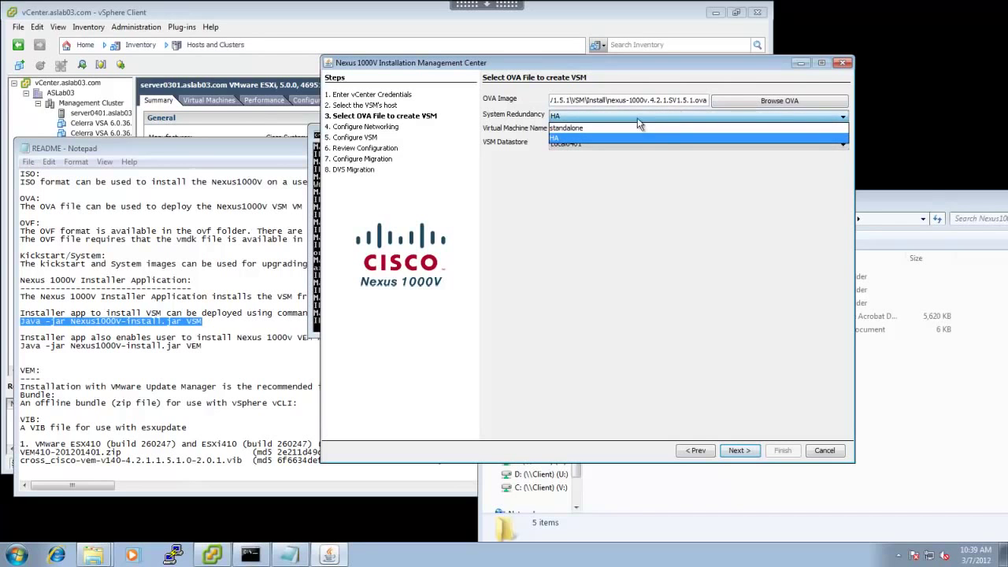
left_click(577, 139)
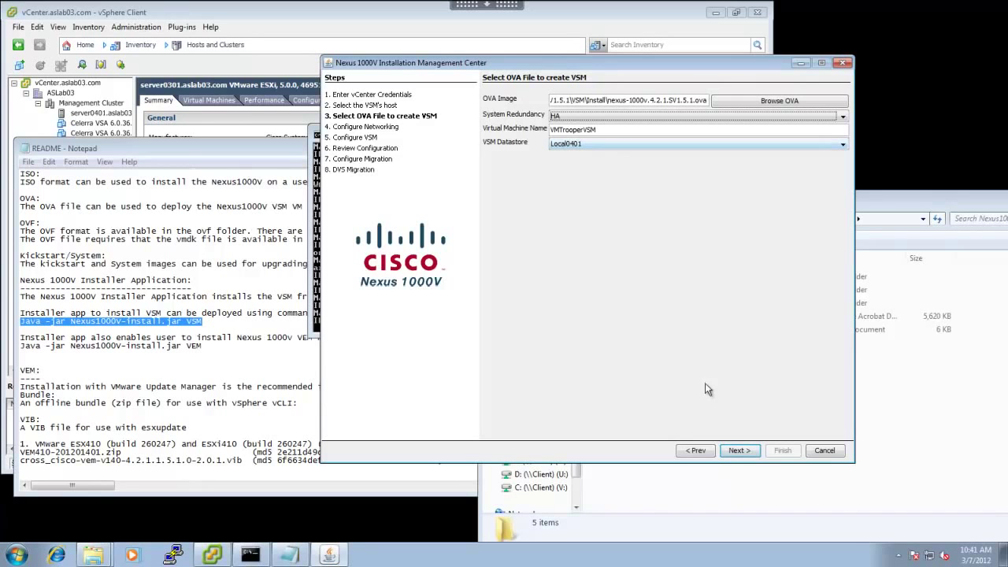
left_click(732, 448)
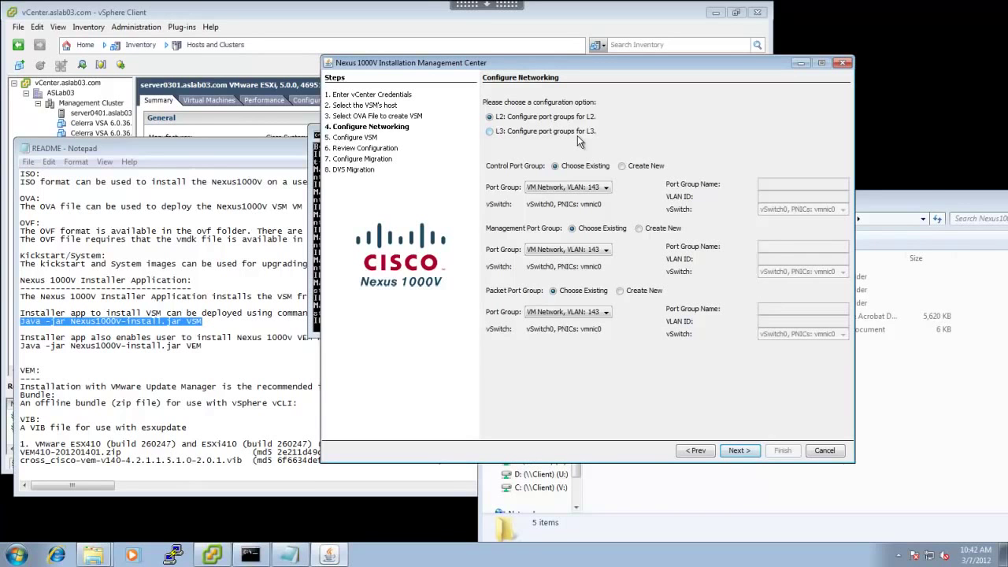
- Review the L3 port group options, choose the L2 port group configuration instead, and continue to the VSM configuration
left_click(490, 133)
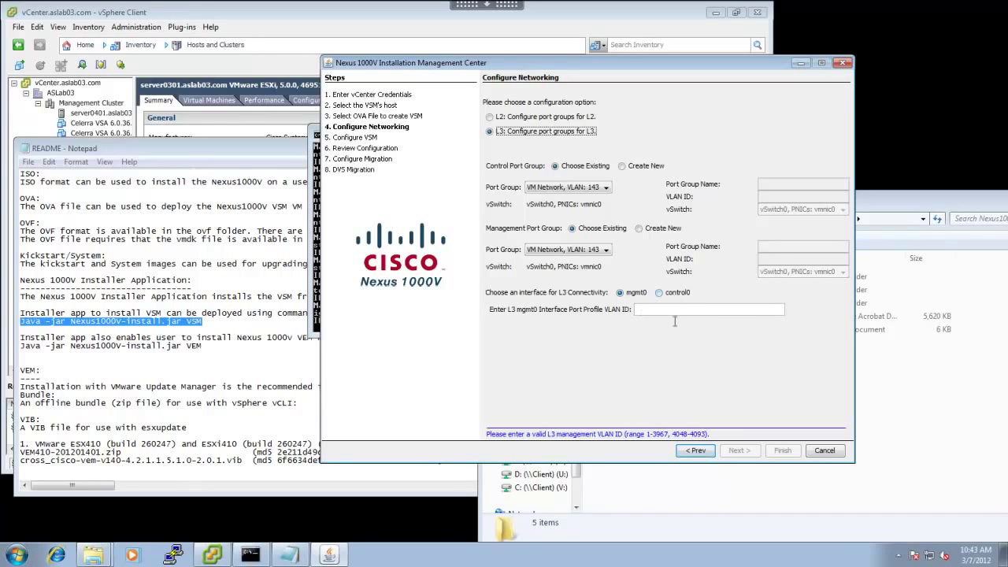
left_click(489, 116)
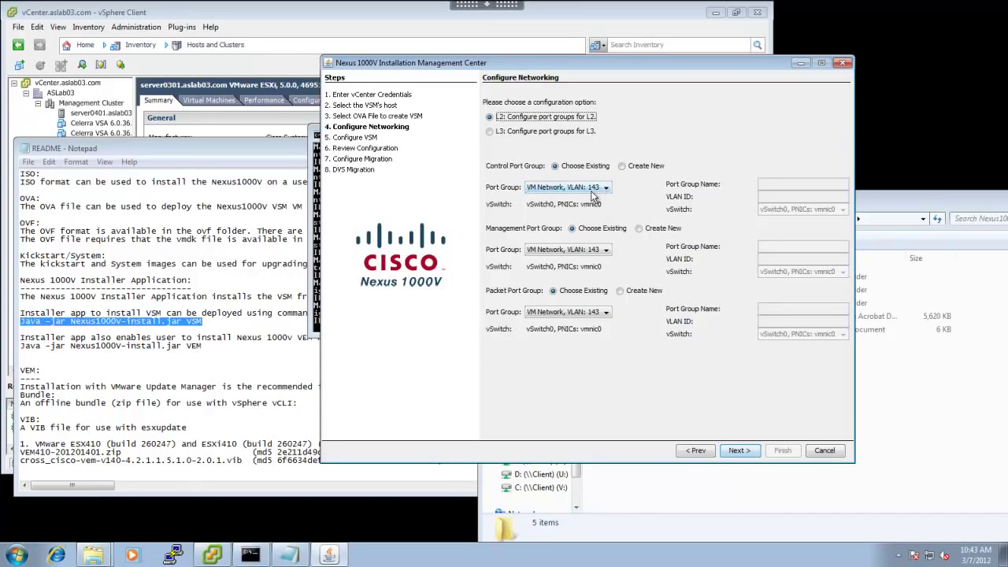
left_click(738, 450)
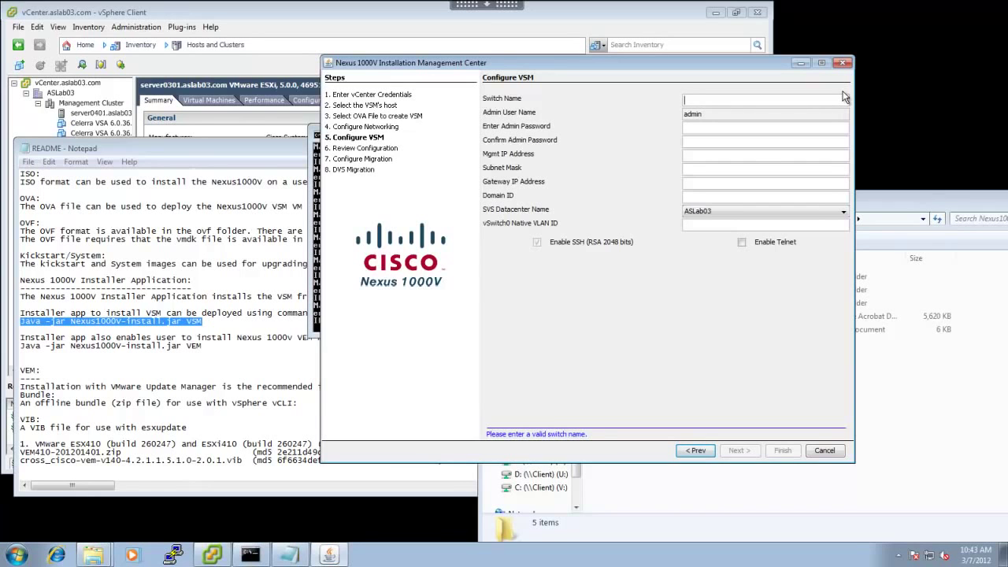
- Name the switch VMTrooperVSM, then enter and confirm the admin account password
type("VMTro")
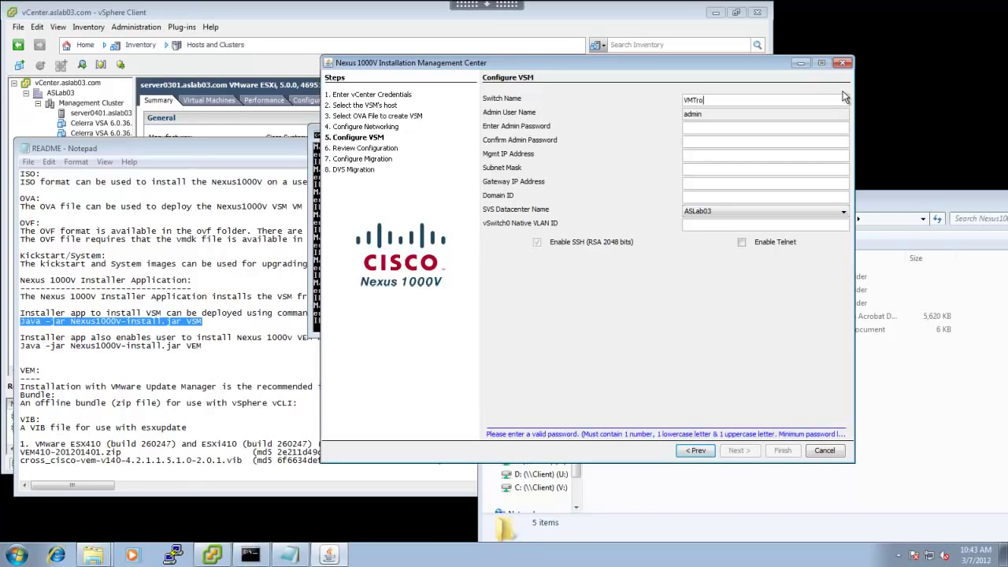
type("operVSM")
left_click(791, 129)
type("***************")
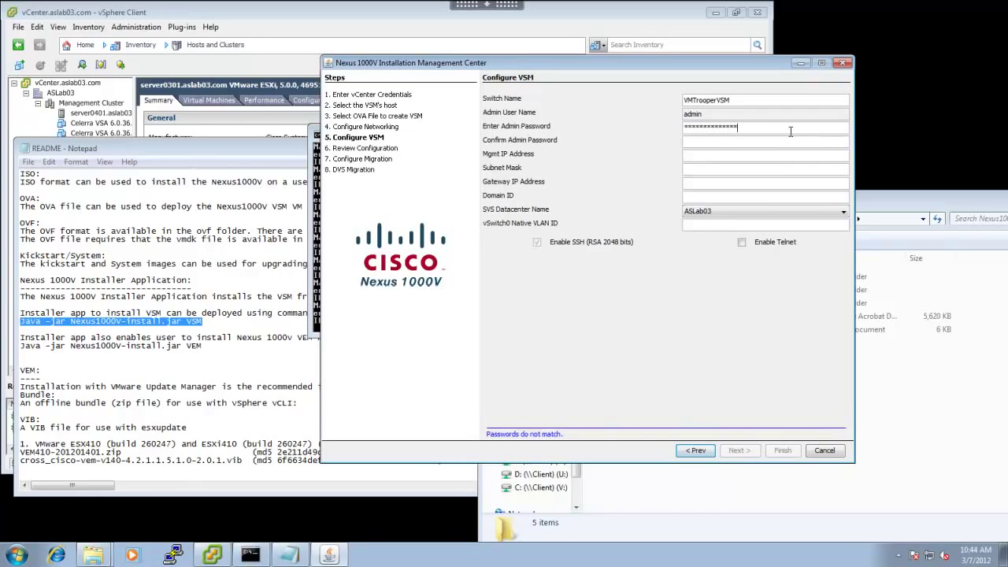
key("Tab")
type("**************")
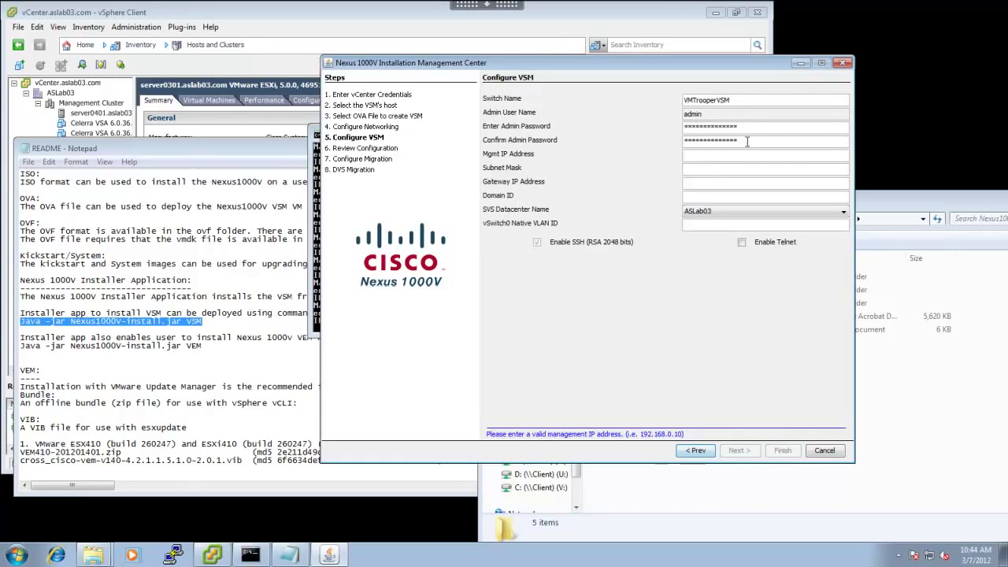
- Set the management IP to 192.168.43.199, subnet mask to 255.255.255.0, gateway to 192.168.43.1 and domain ID to 201
type("192.168.43.199")
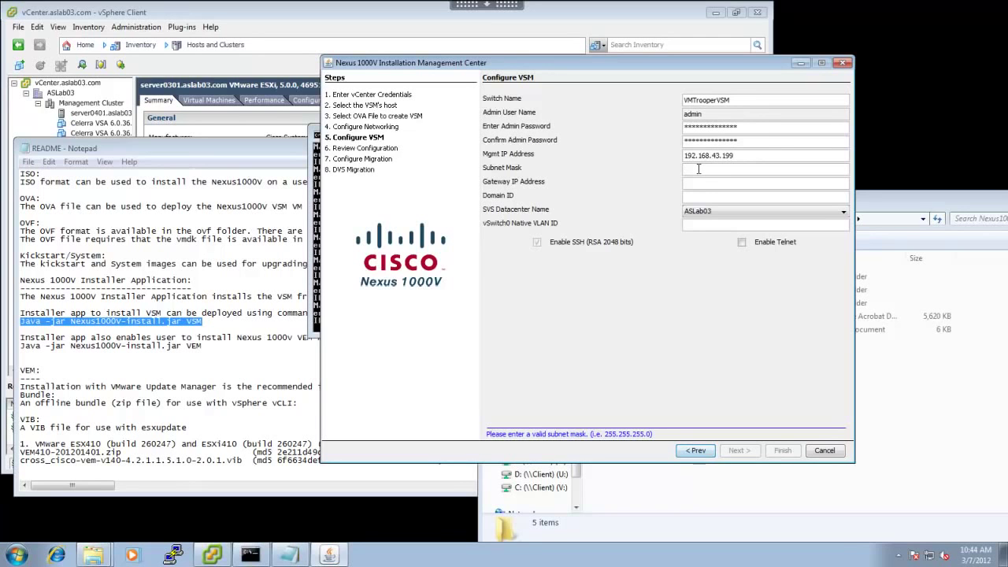
type("255.255.255.0")
key("Tab")
type("192.168.43.1")
key("Tab")
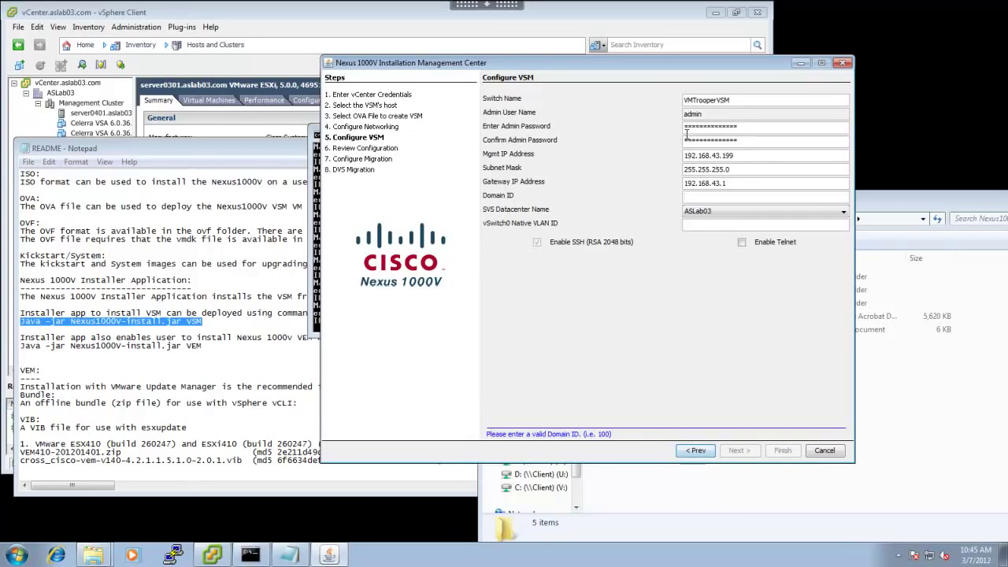
type("201")
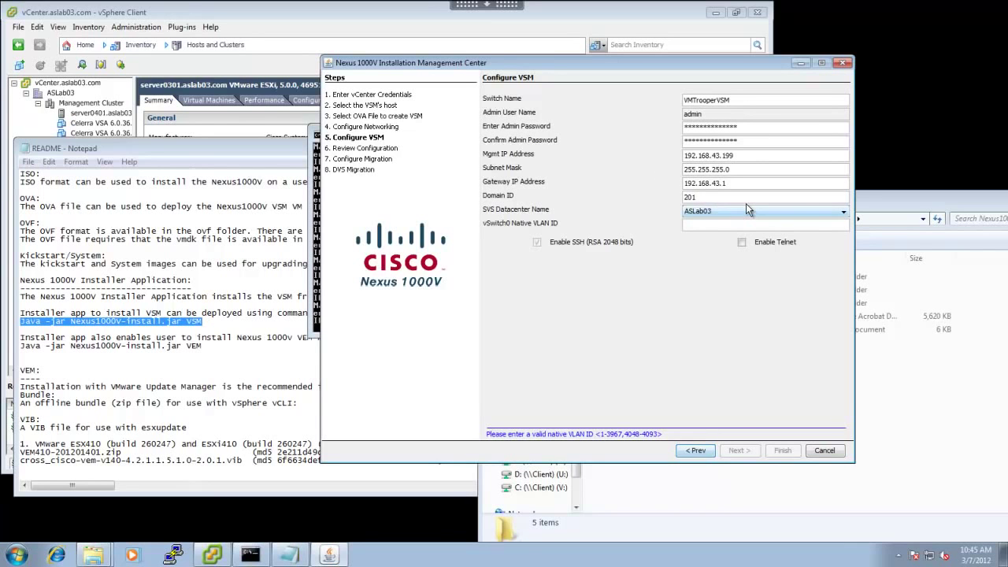
- Keep ASLab03 as the SVS datacenter, set the vSwitch0 native VLAN ID to 1, and continue to the configuration review
left_click(844, 215)
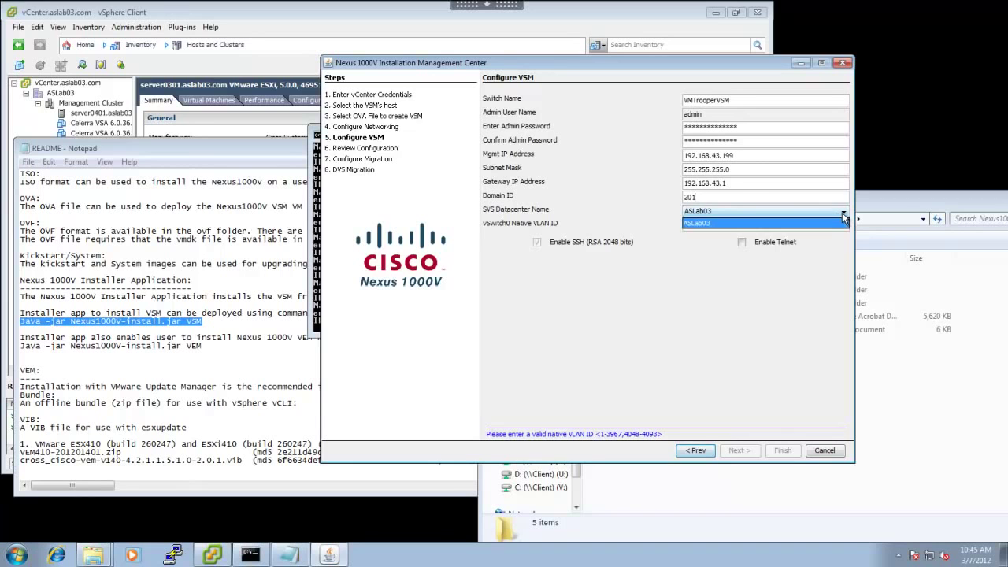
left_click(698, 213)
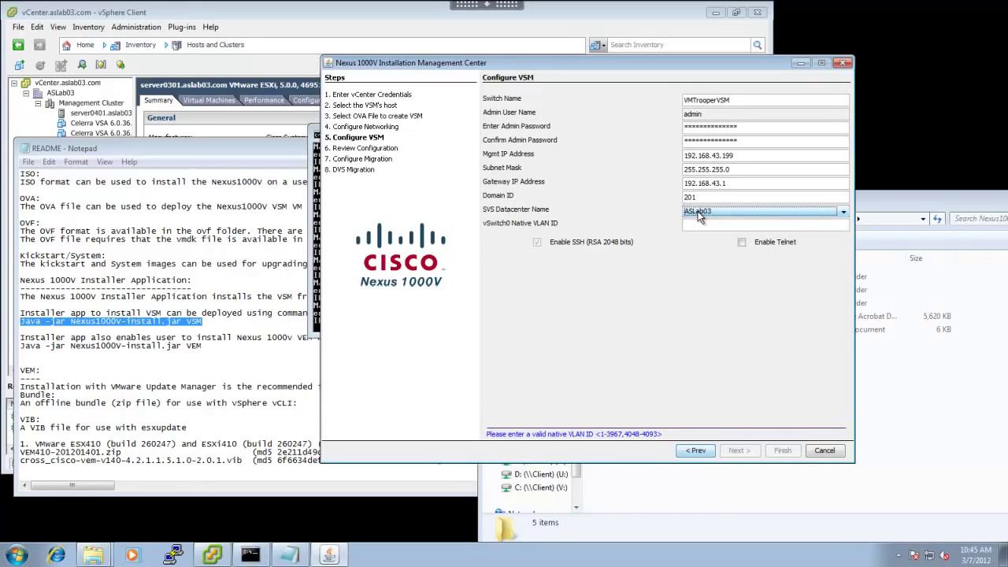
left_click(704, 224)
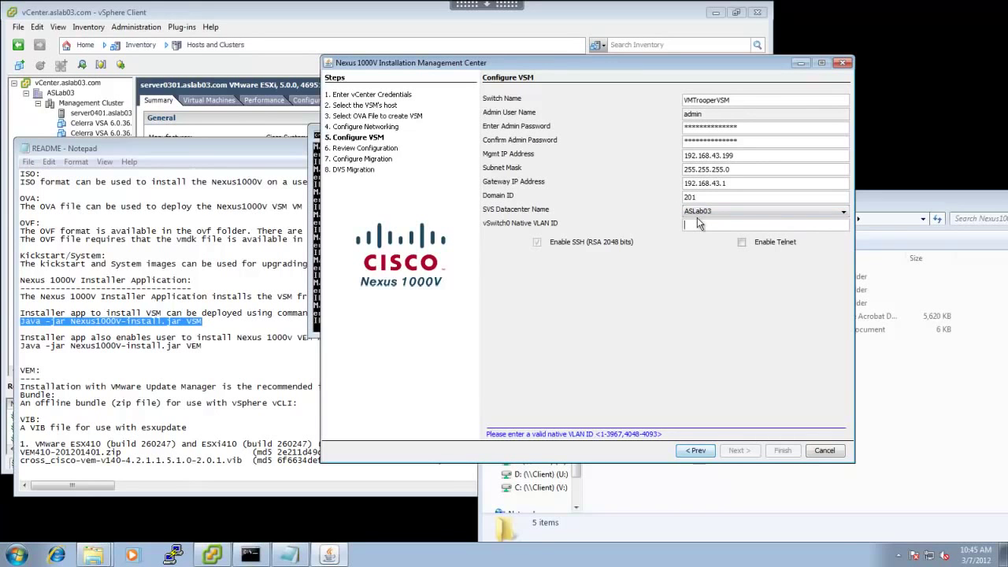
type("1")
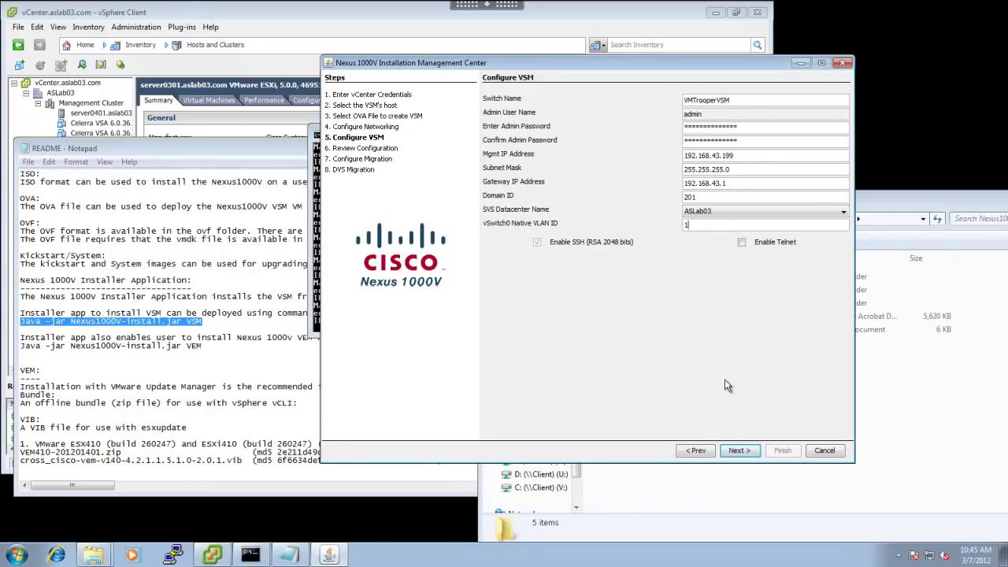
left_click(738, 450)
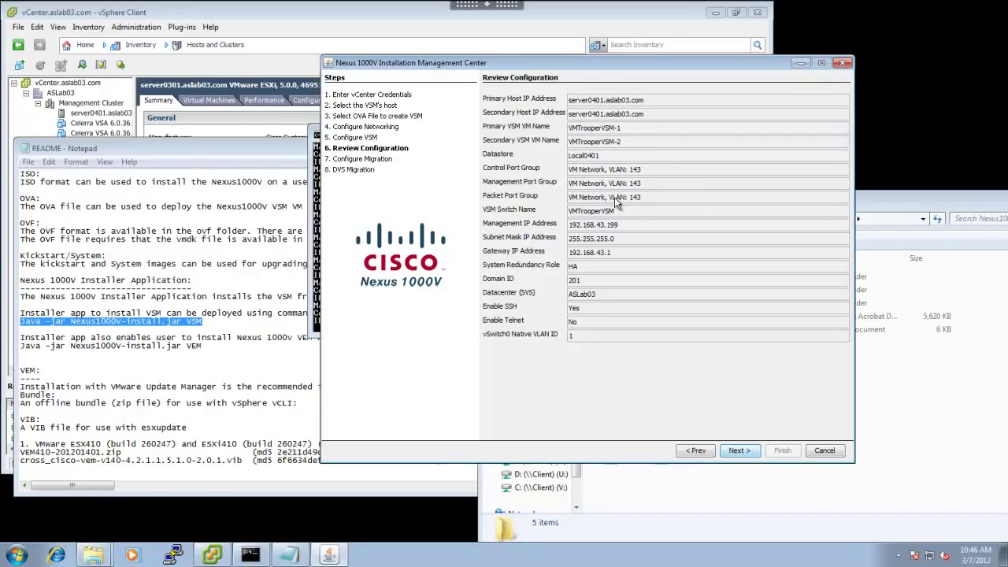
- Run the VSM installation without migrating the host and its networks to the DVS, and close the wizard
left_click(752, 450)
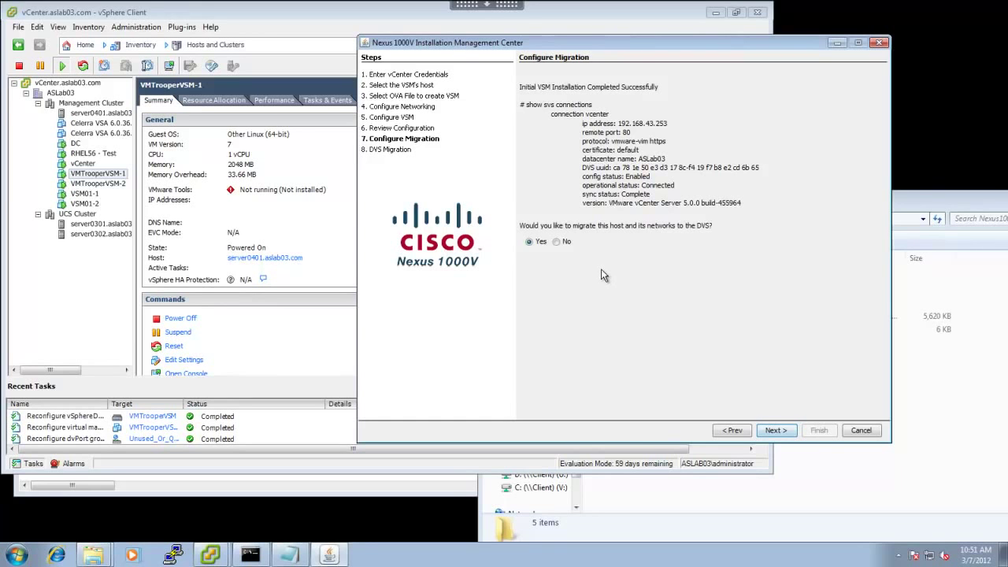
left_click(561, 245)
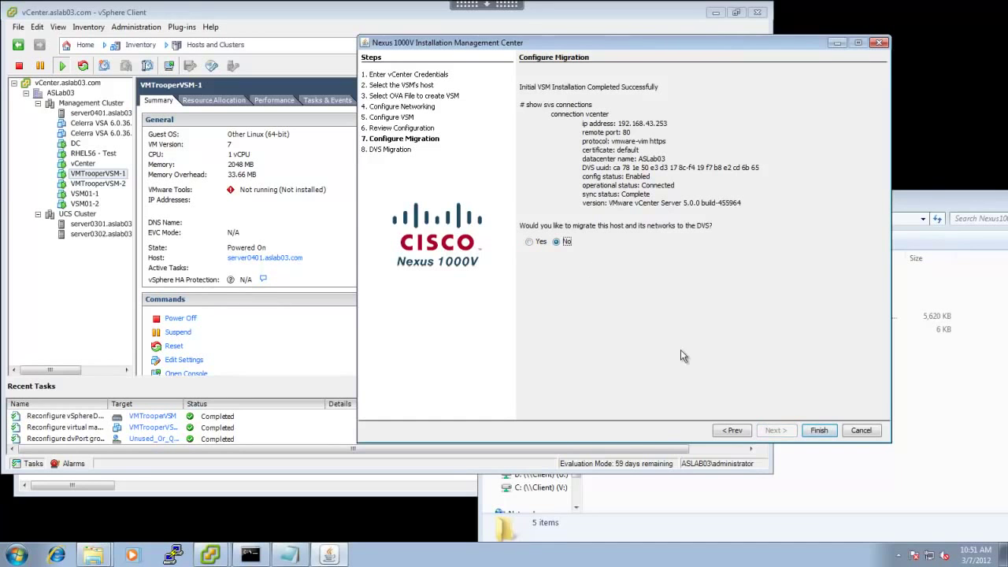
left_click(819, 431)
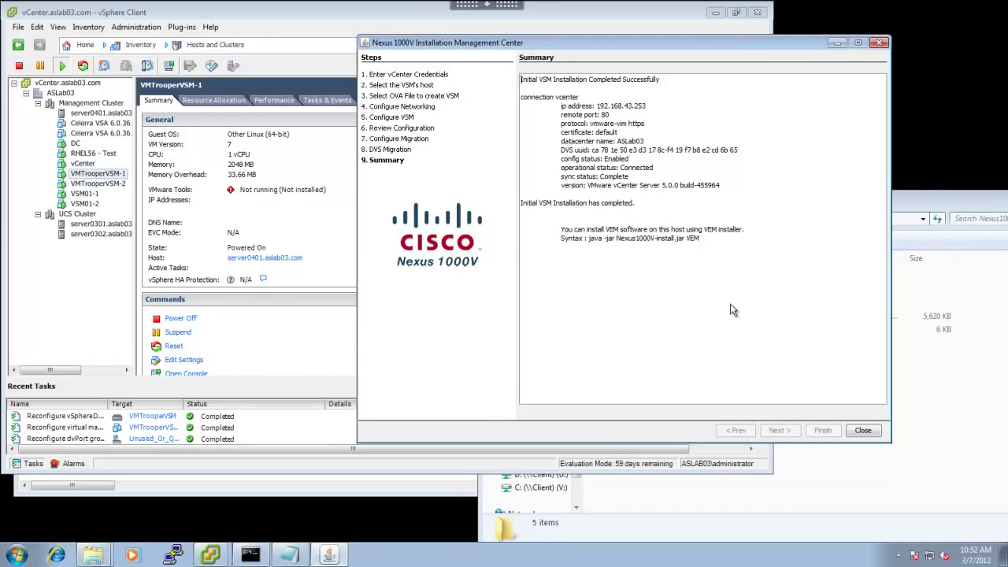
left_click(863, 431)
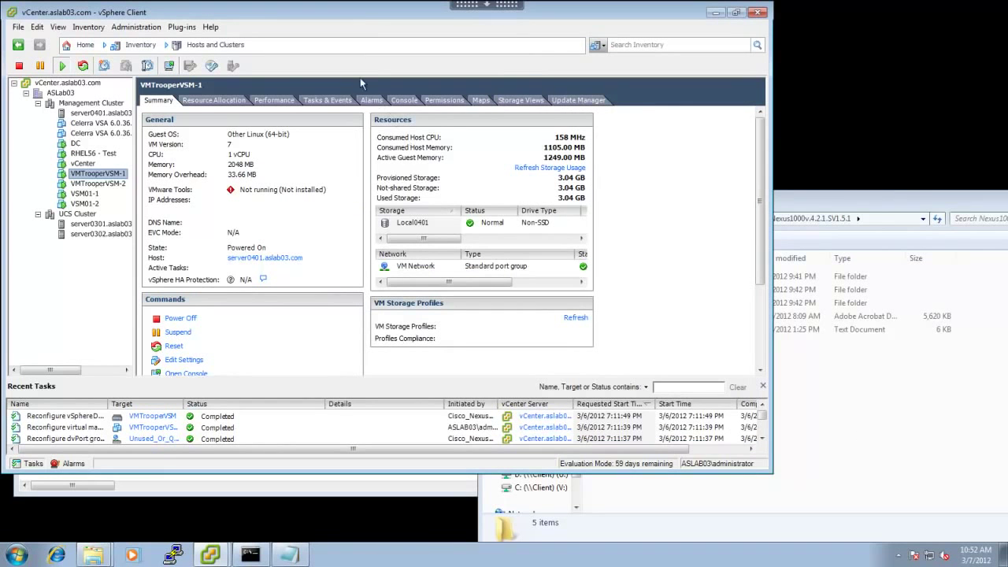
- Examine the available Cisco Nexus 1000V plug-ins and their full names and status in the vSphere Client's Plug-in Manager
double_click(355, 16)
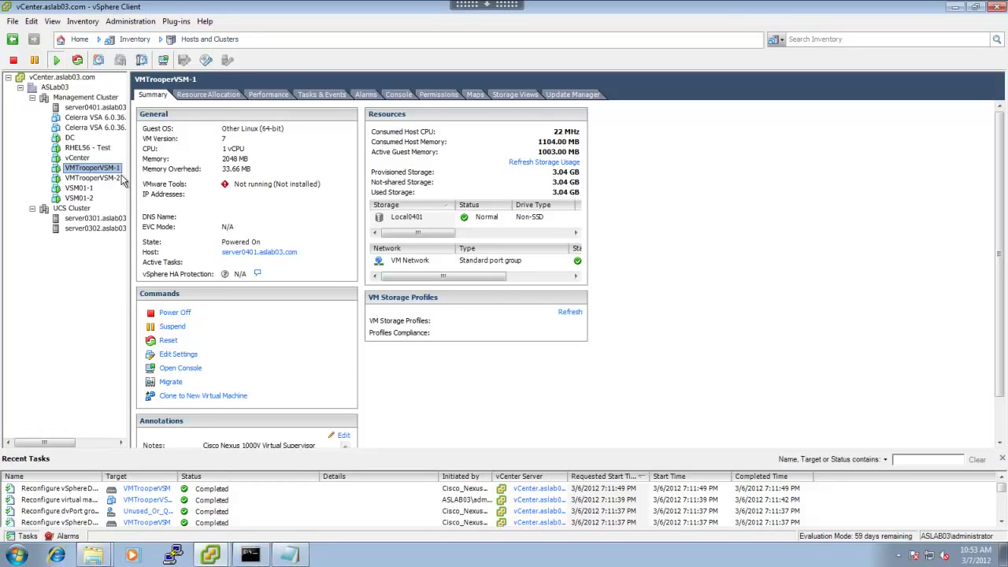
left_click(175, 22)
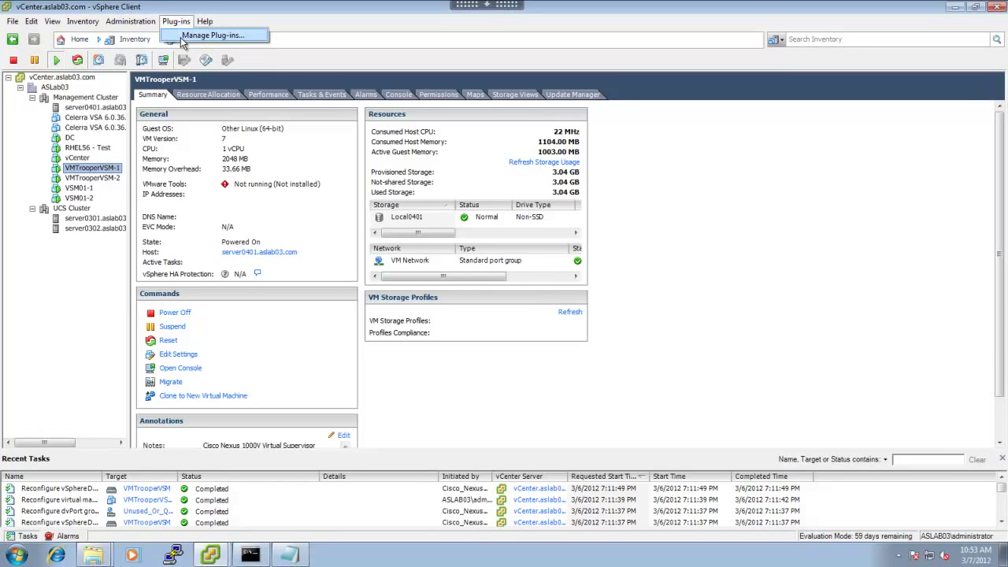
left_click(180, 37)
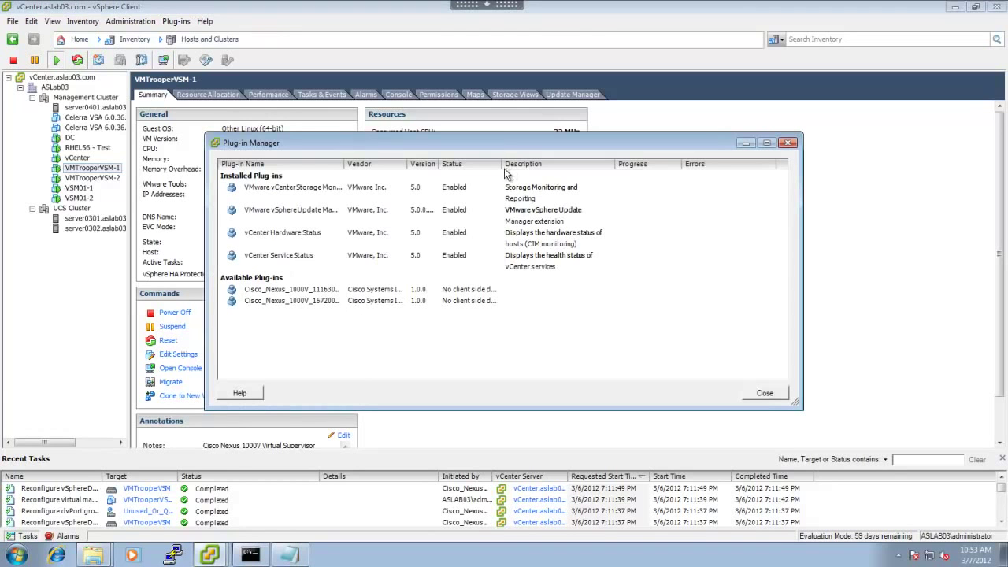
left_click_drag(509, 166, 588, 173)
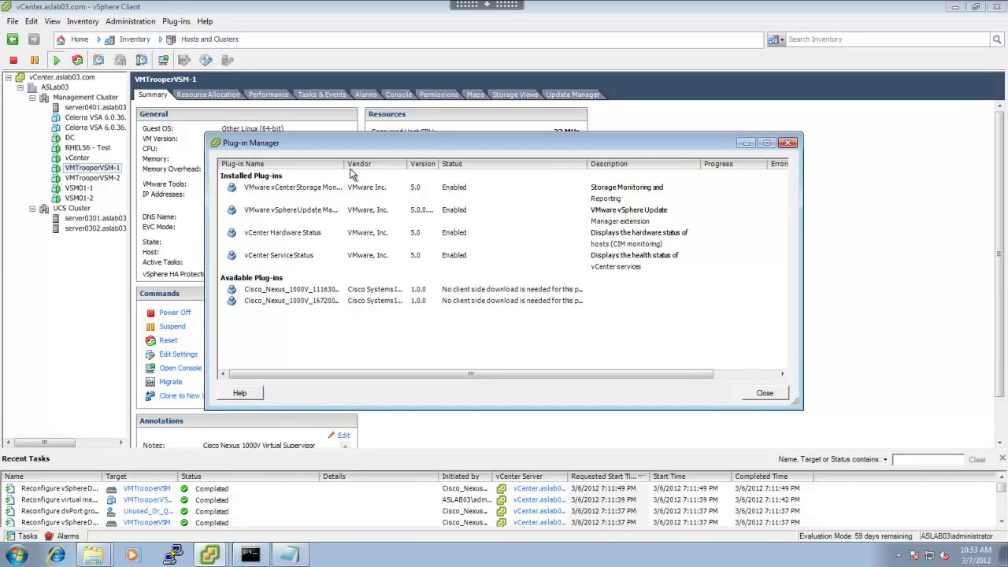
left_click_drag(343, 168, 405, 182)
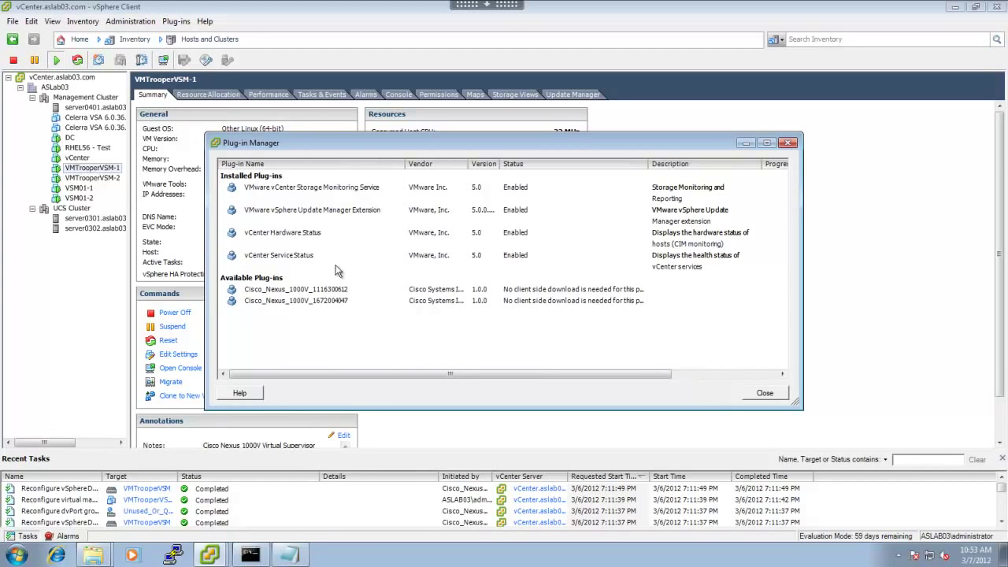
right_click(326, 320)
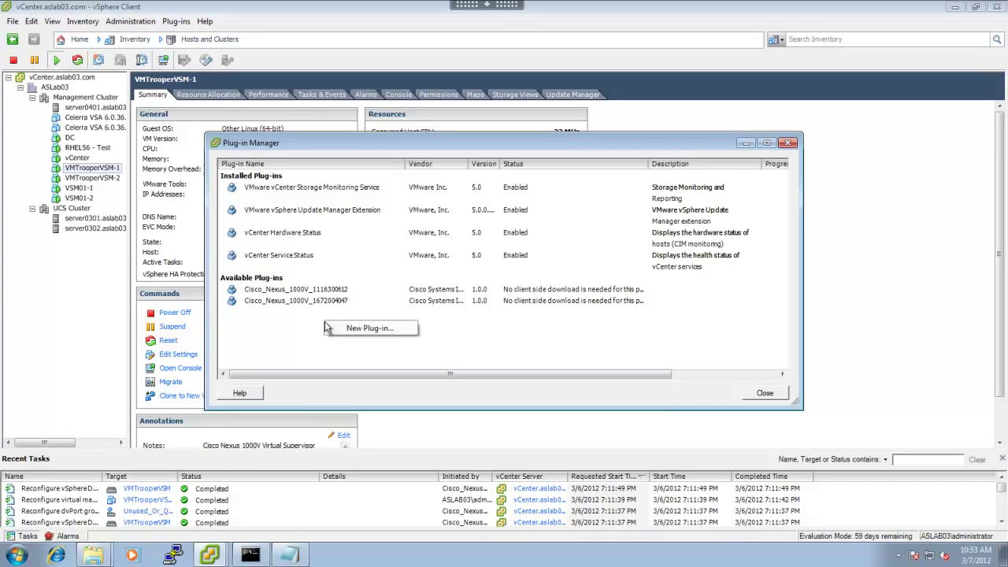
left_click(309, 332)
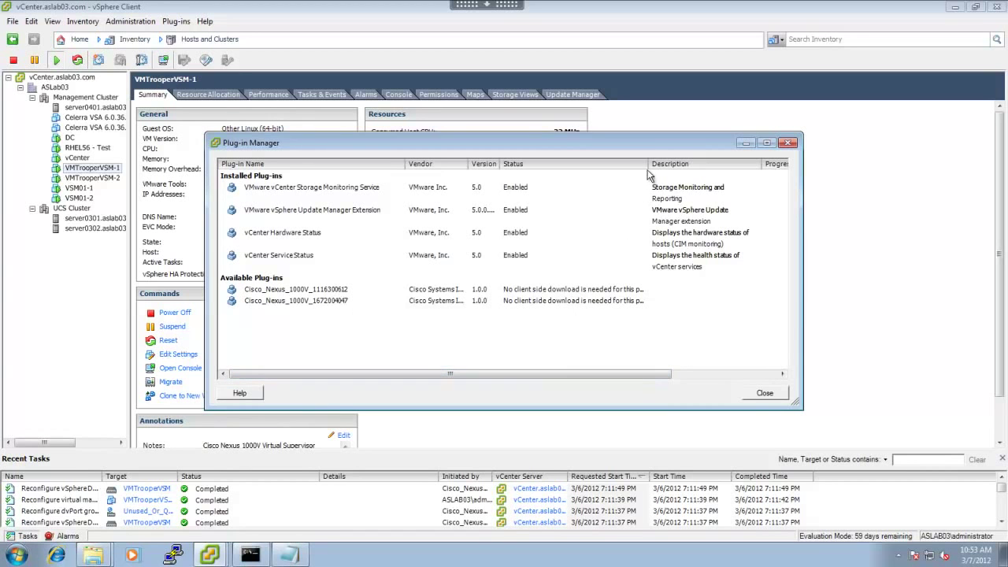
left_click_drag(647, 164, 718, 167)
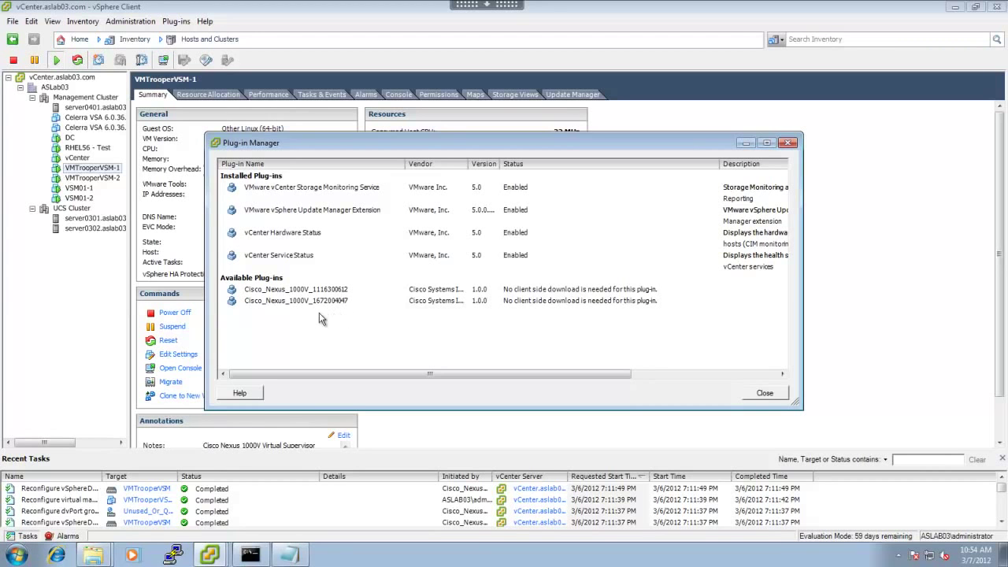
left_click(762, 394)
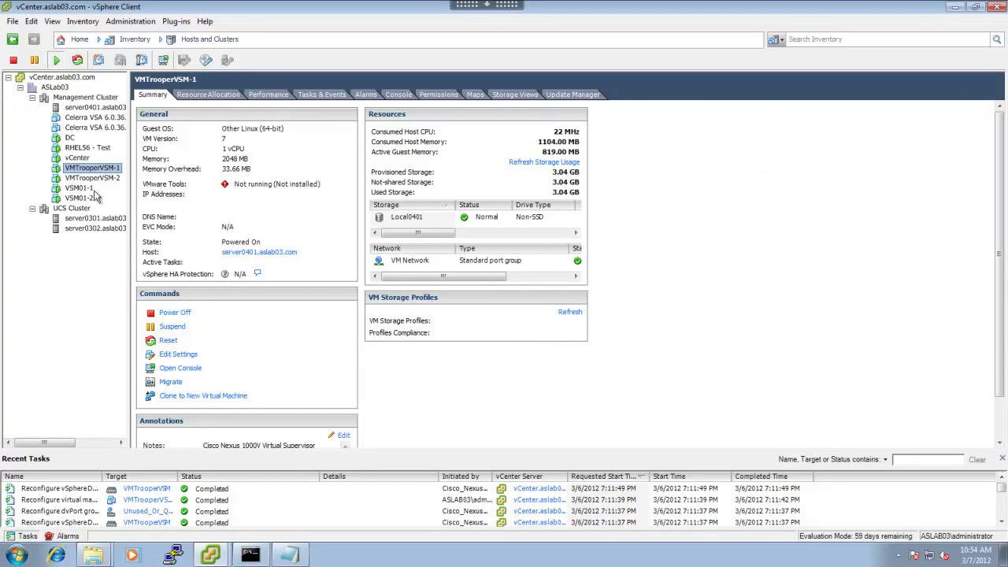
- Inspect the VMTrooperVSM-2 virtual machine's summary and the VMTrooperVSM distributed switch with its port groups in the Networking inventory
left_click(103, 179)
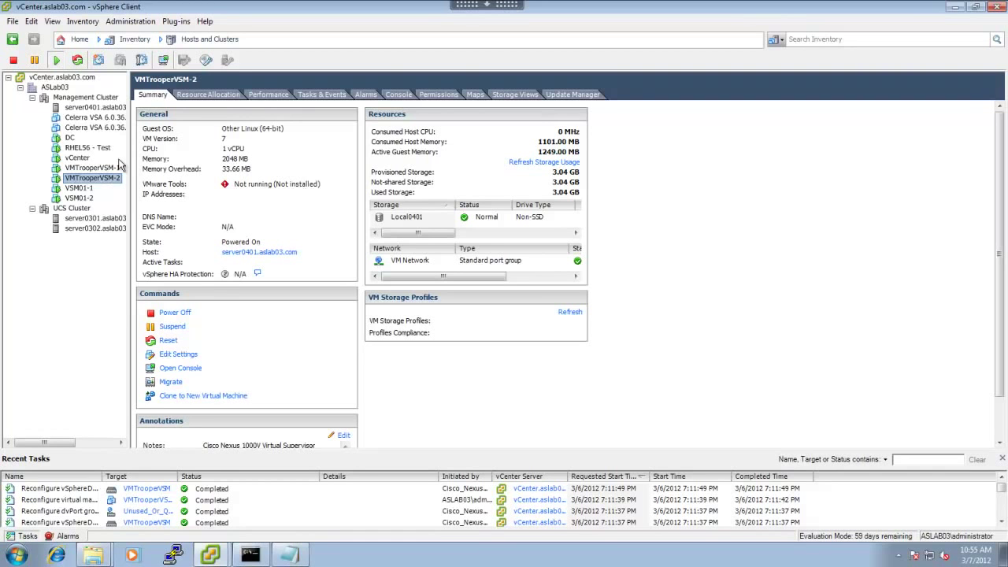
left_click(204, 44)
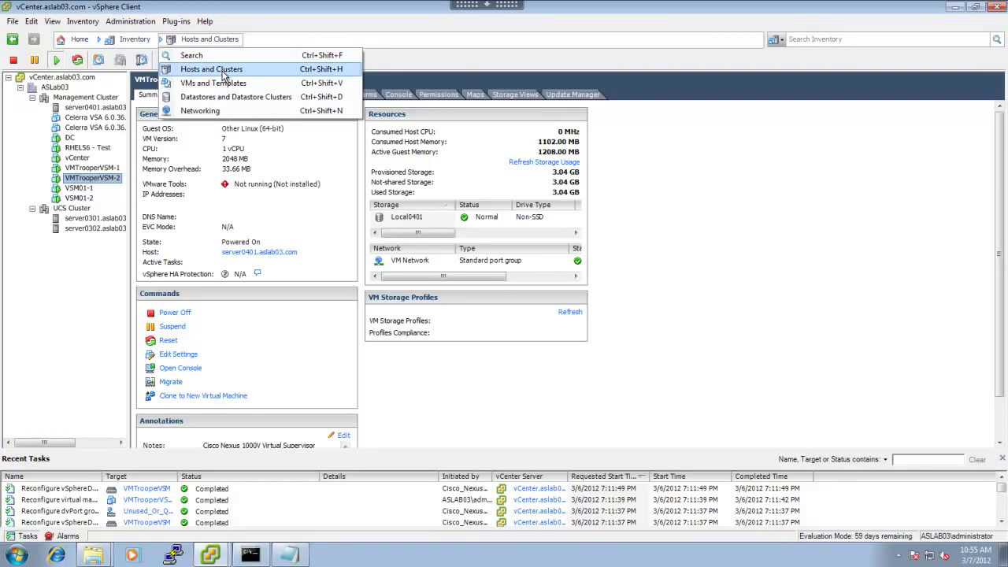
left_click(211, 112)
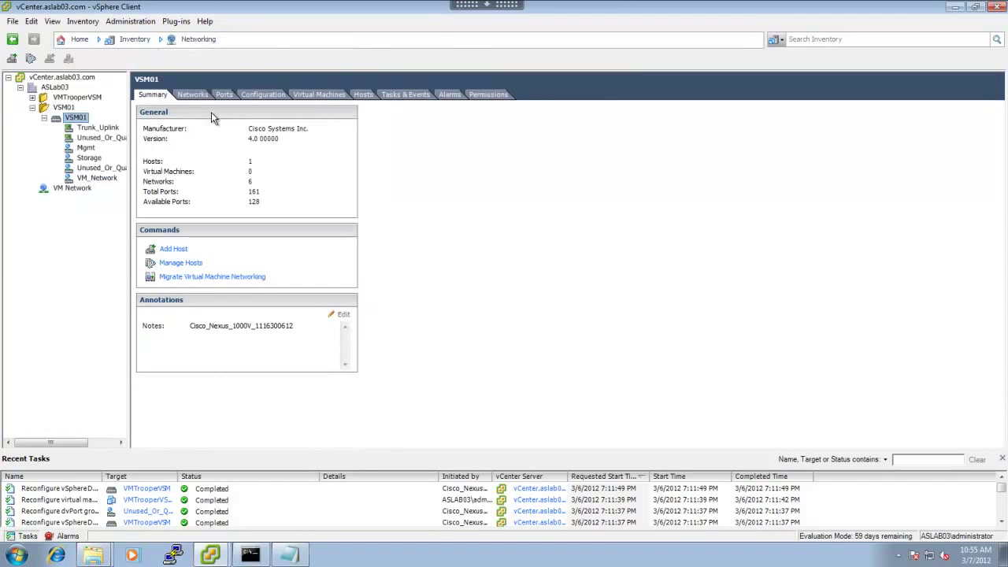
left_click(32, 98)
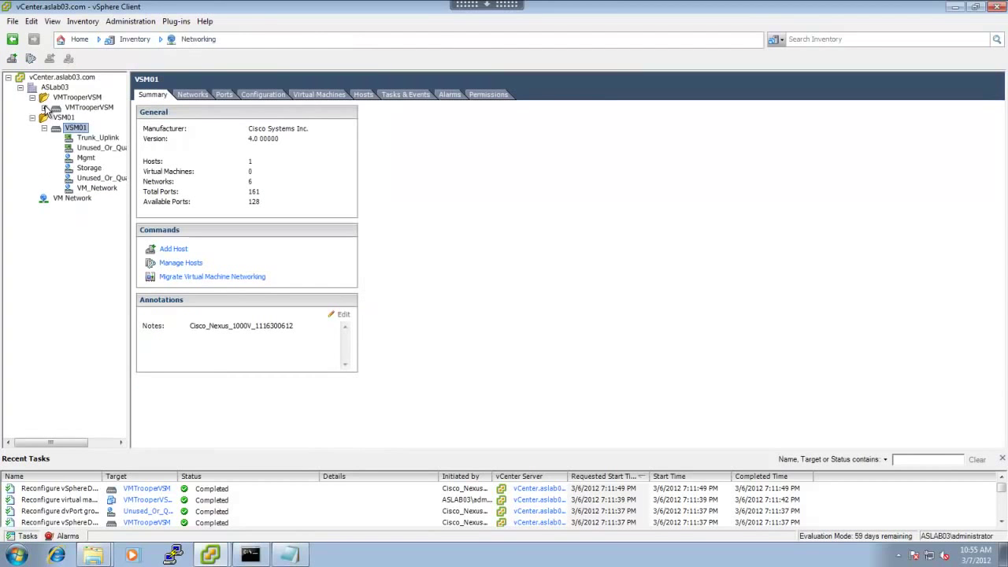
left_click(45, 108)
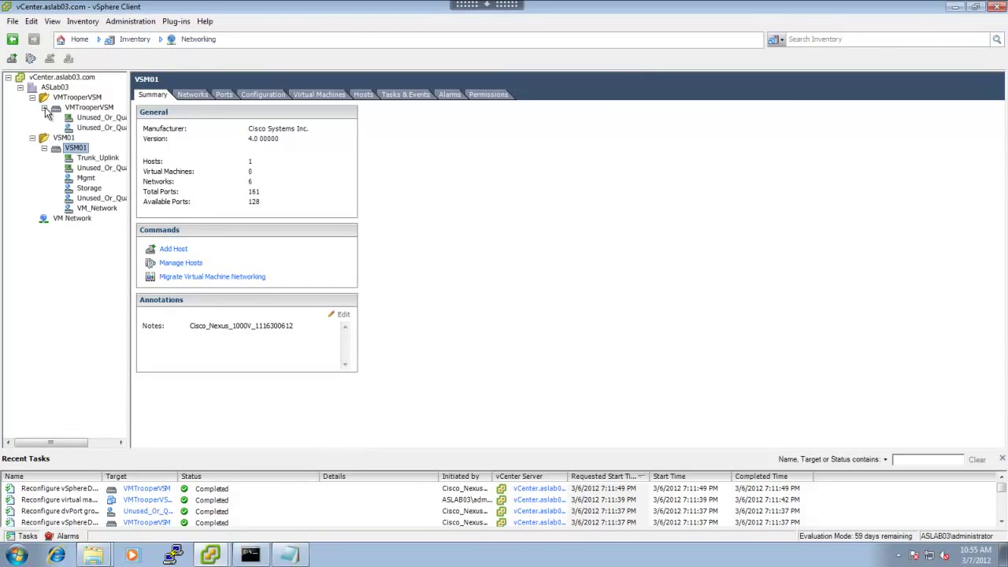
left_click(100, 110)
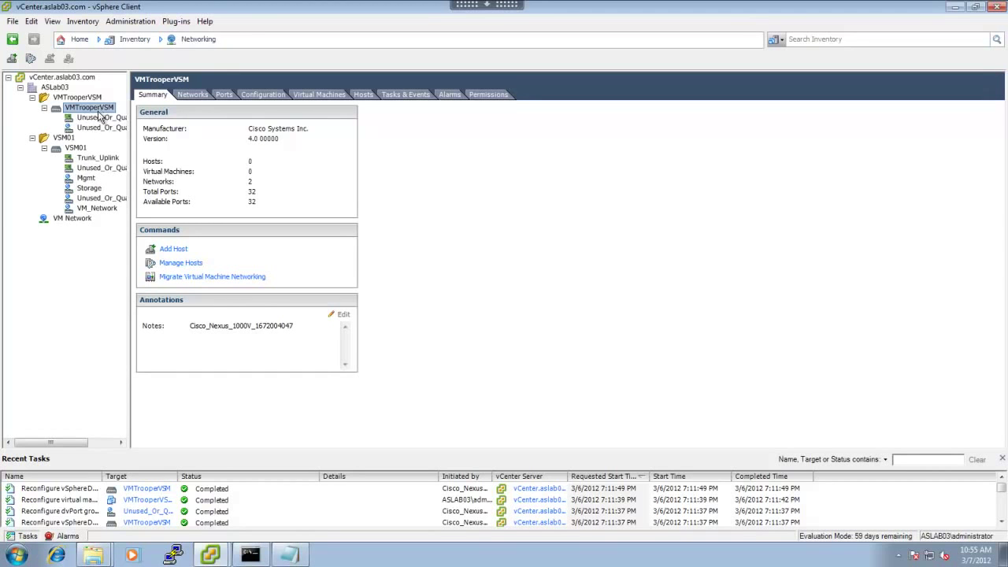
- Start adding a host to the VSM01 distributed switch, selecting server0302.aslab03.com with its physical adapters vmnic0 and vmnic1
left_click(75, 148)
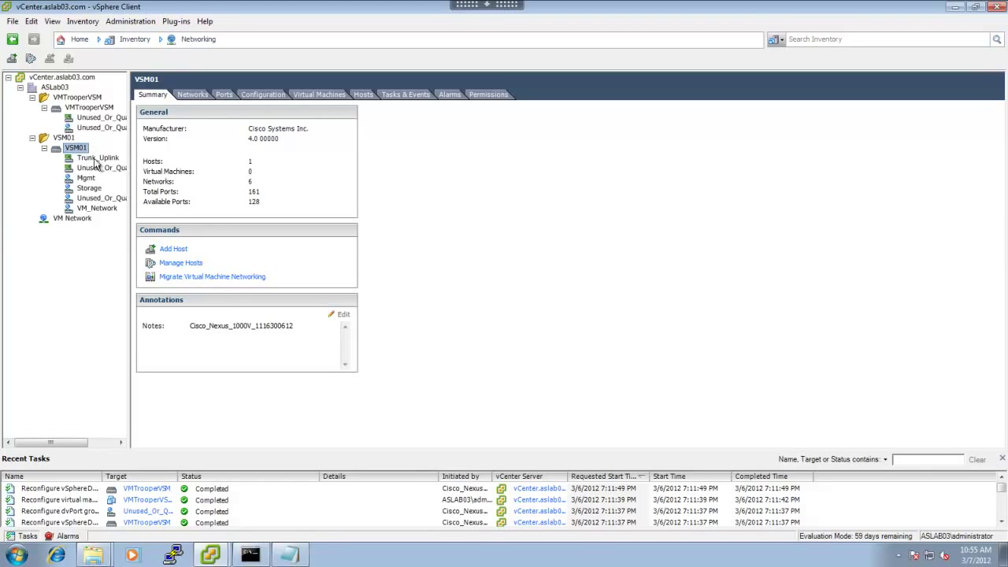
left_click(173, 249)
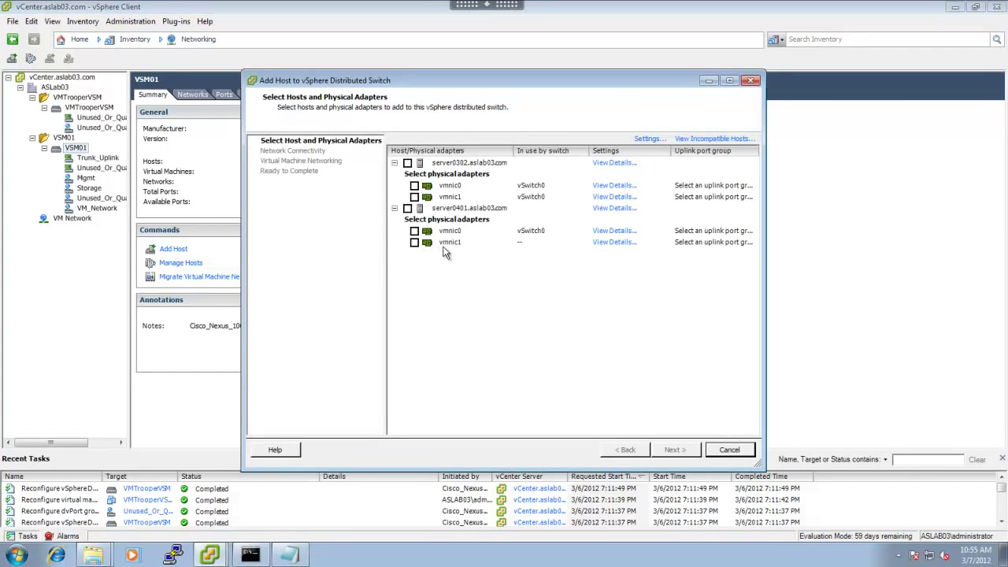
left_click(407, 162)
left_click(415, 186)
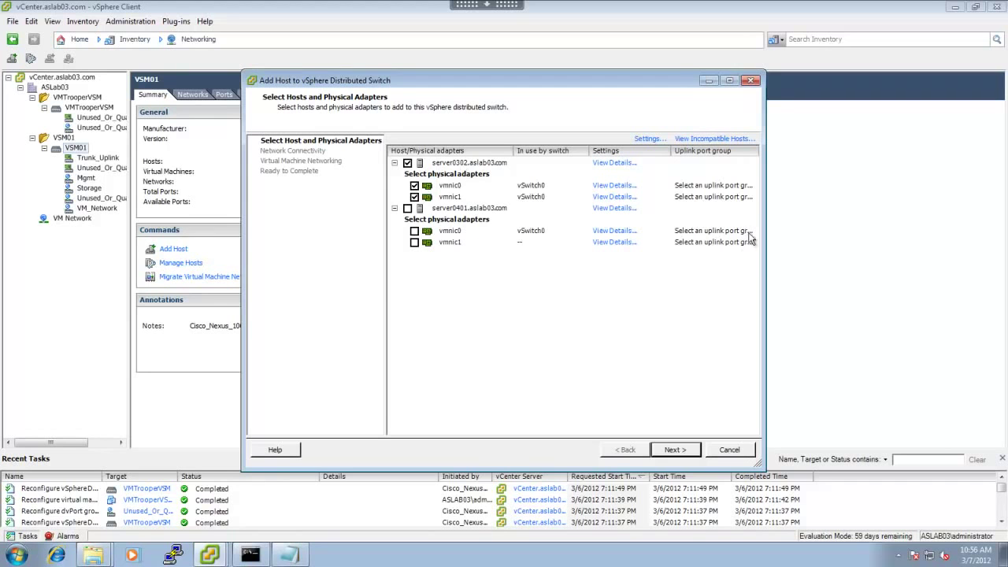
- Assign the Trunk_Uplink port group to server0302's vmnic0 and vmnic1, and continue to network connectivity
left_click(751, 188)
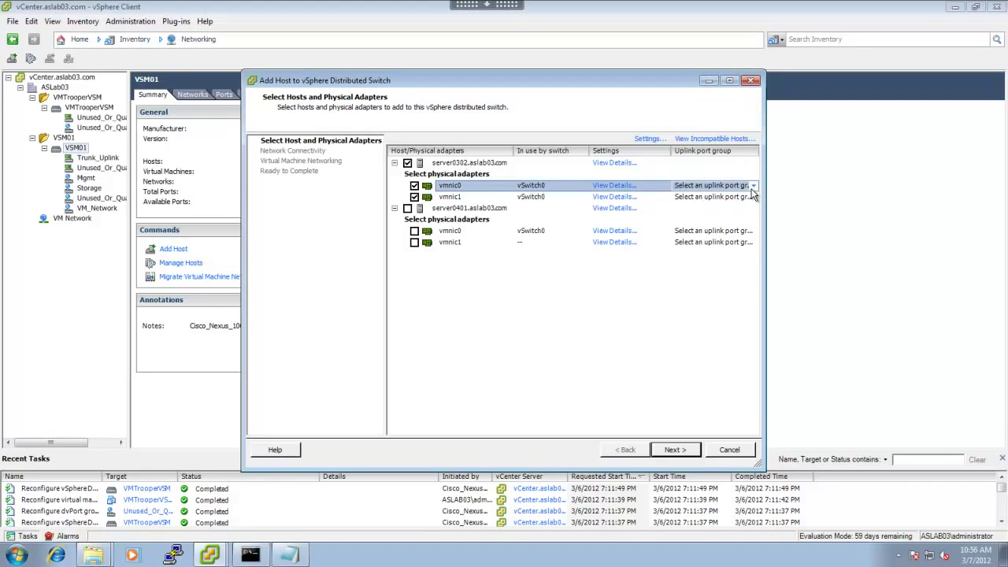
left_click(753, 189)
left_click(754, 187)
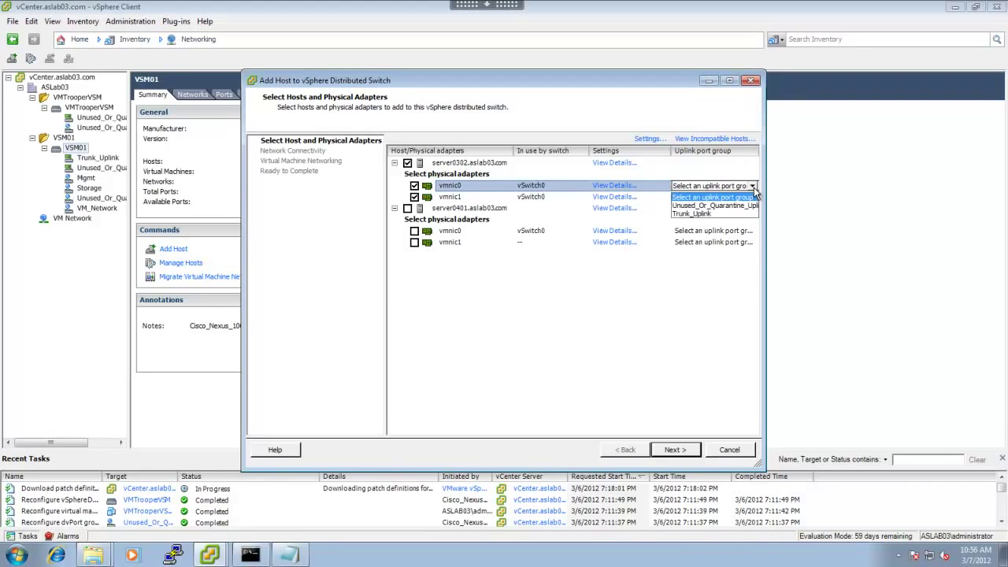
left_click(725, 214)
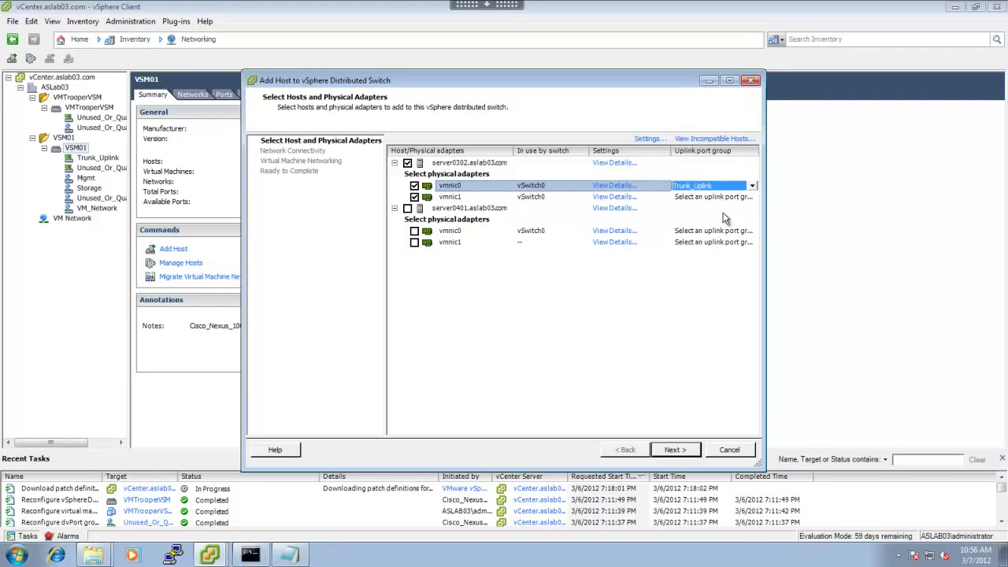
left_click(754, 198)
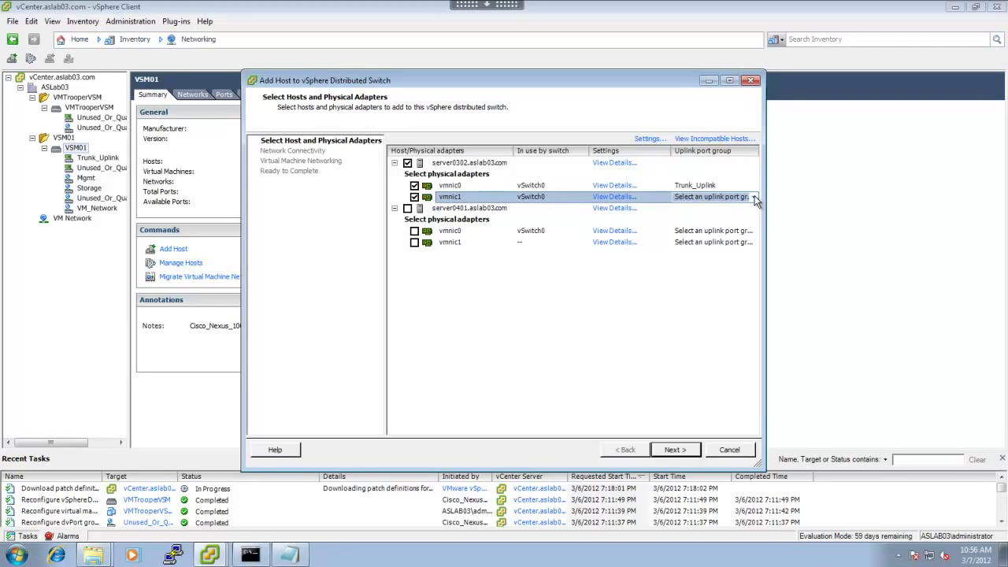
left_click(753, 198)
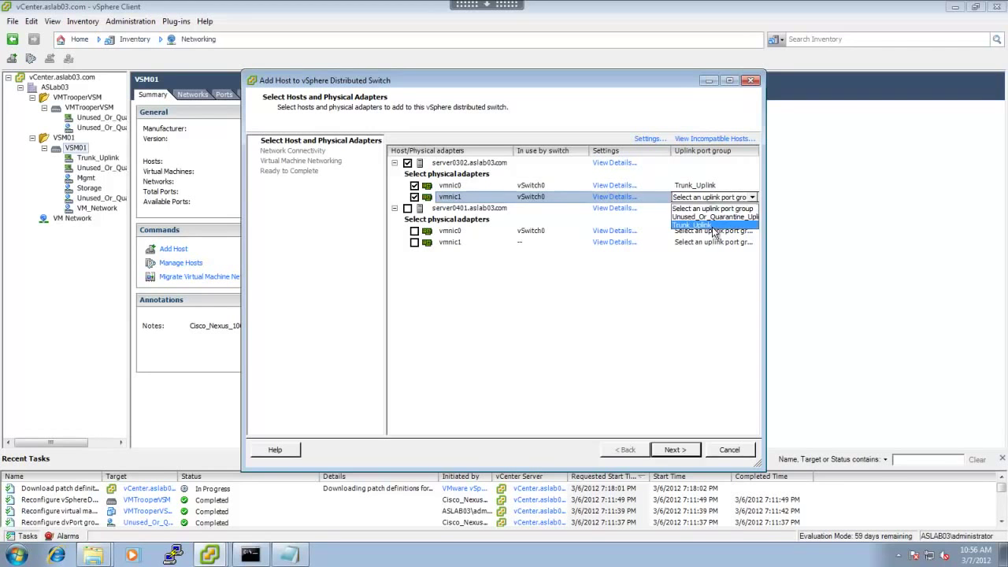
left_click(712, 226)
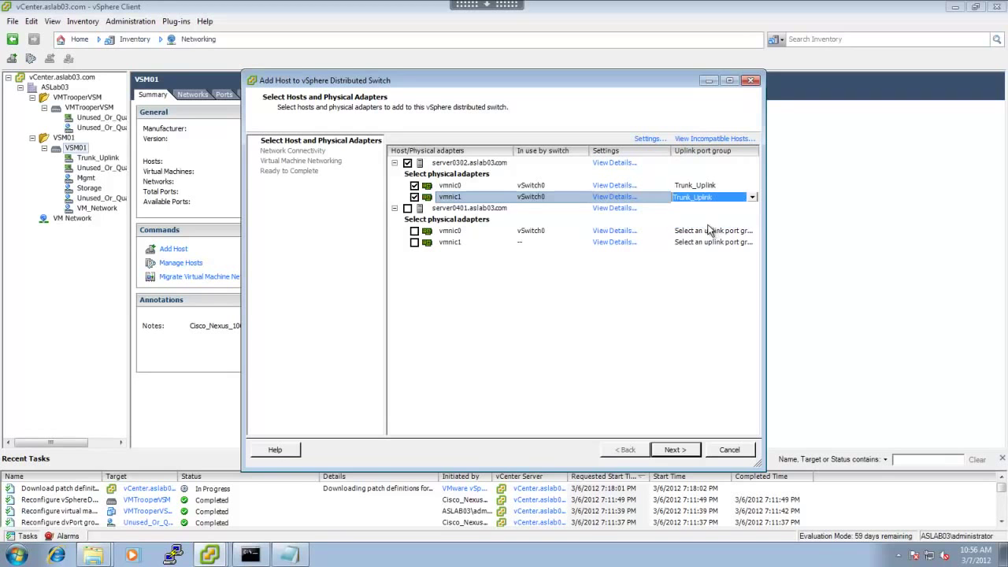
left_click(686, 451)
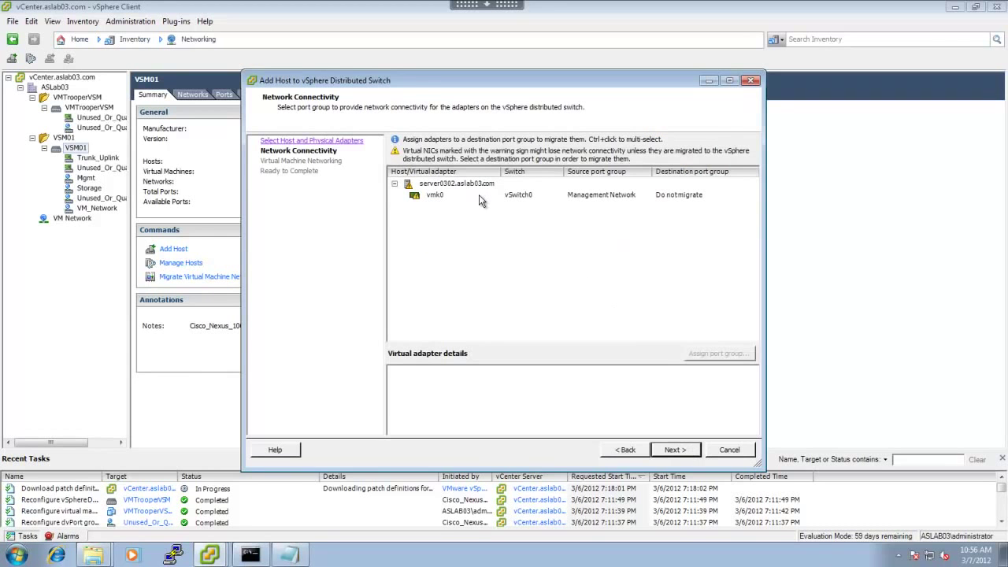
- Set Mgmt as the destination port group for server0302's vmk0 adapter and continue to virtual machine networking
left_click(704, 196)
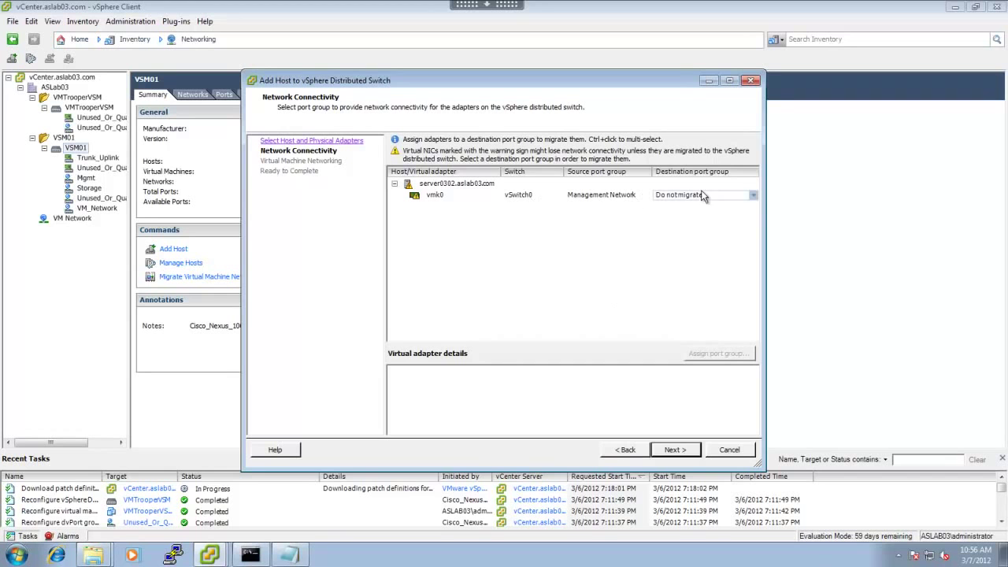
left_click(752, 194)
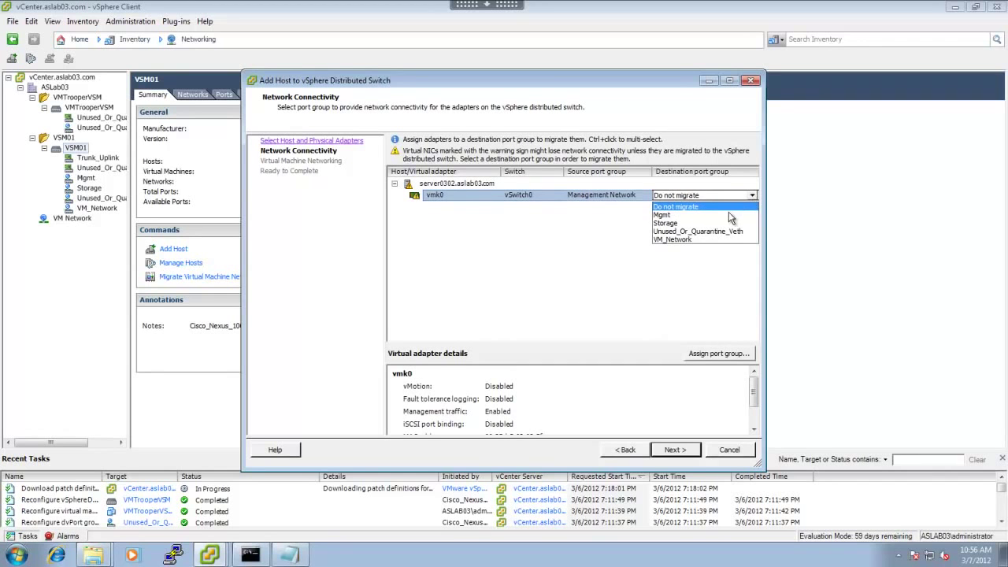
left_click(667, 216)
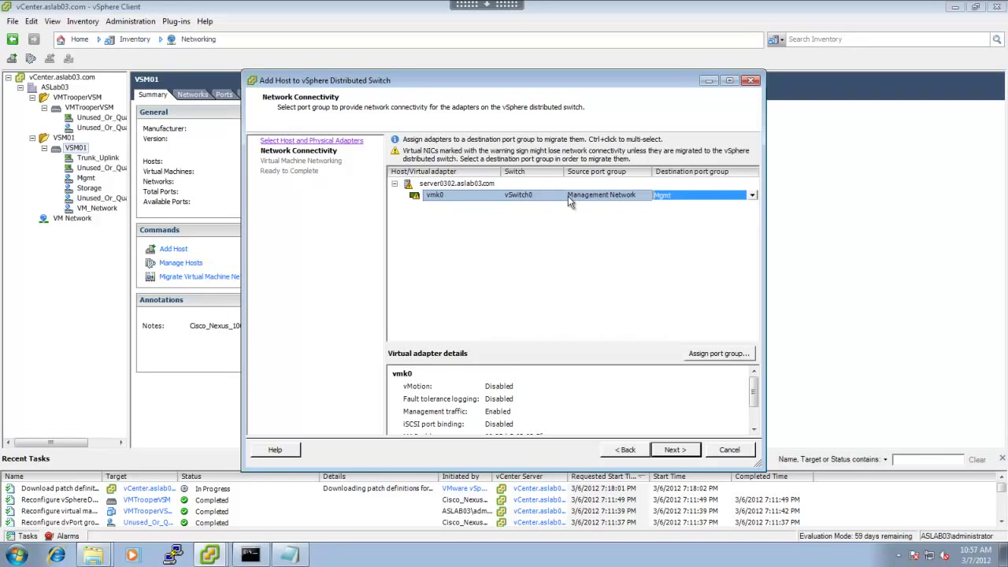
left_click(671, 450)
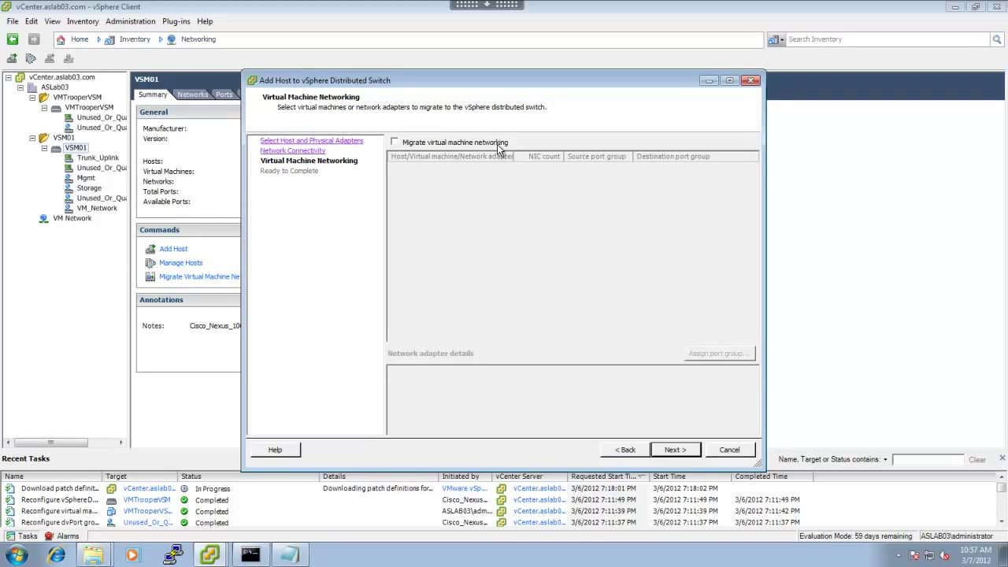
- Skip migrating virtual machine networking, review the VSM01 port and uplink assignments, and finish adding the host
left_click(671, 450)
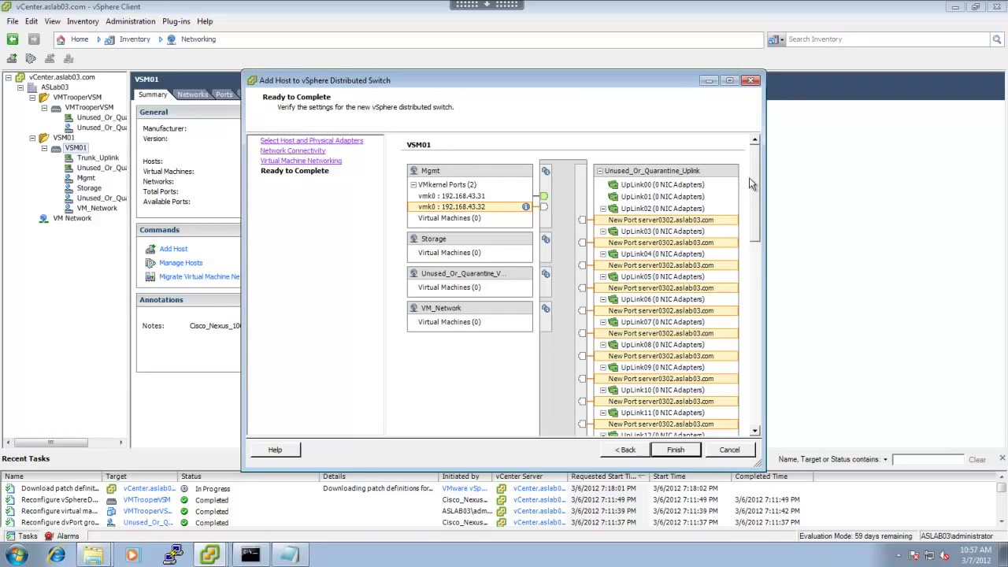
left_click_drag(759, 173, 757, 151)
left_click_drag(756, 170, 757, 415)
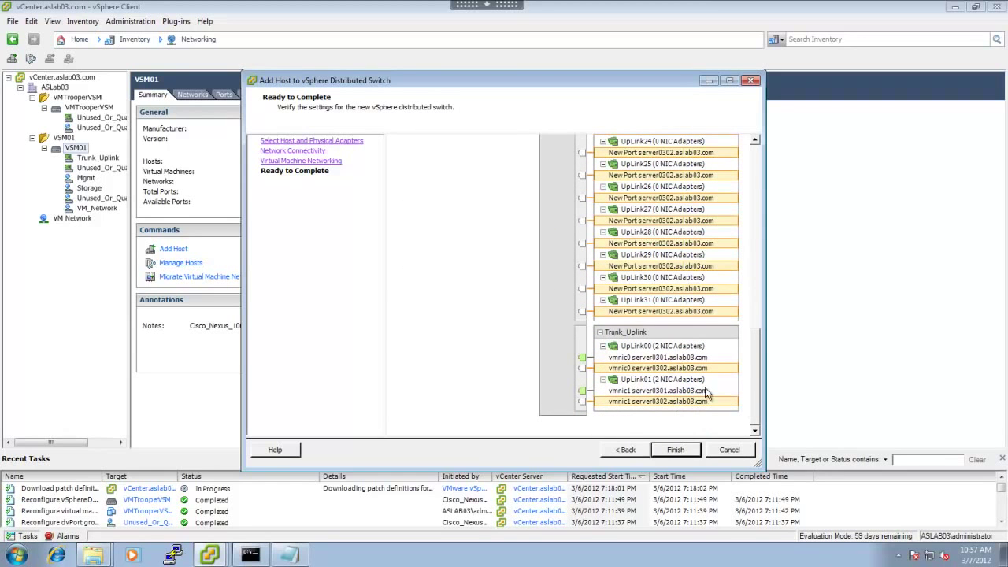
left_click(677, 450)
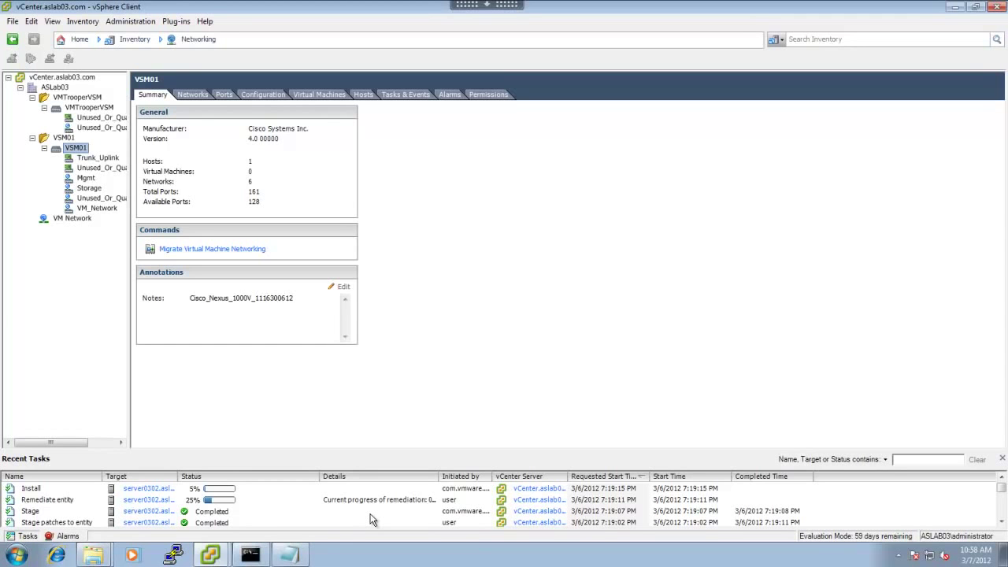
- Check the recent tasks and the VSM01 switch's host list, widening the name column to show full host names
left_click_drag(436, 480, 455, 479)
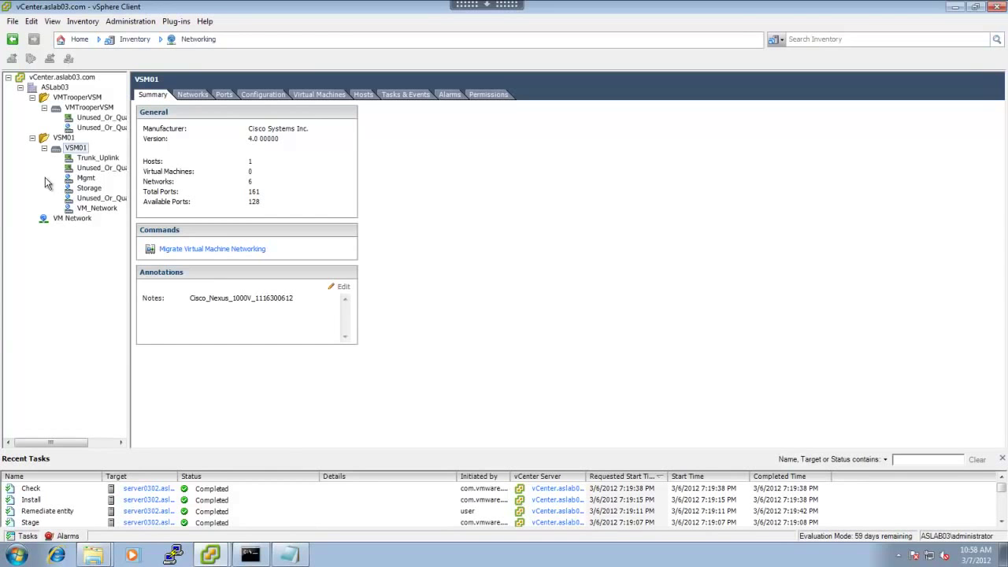
left_click(74, 146)
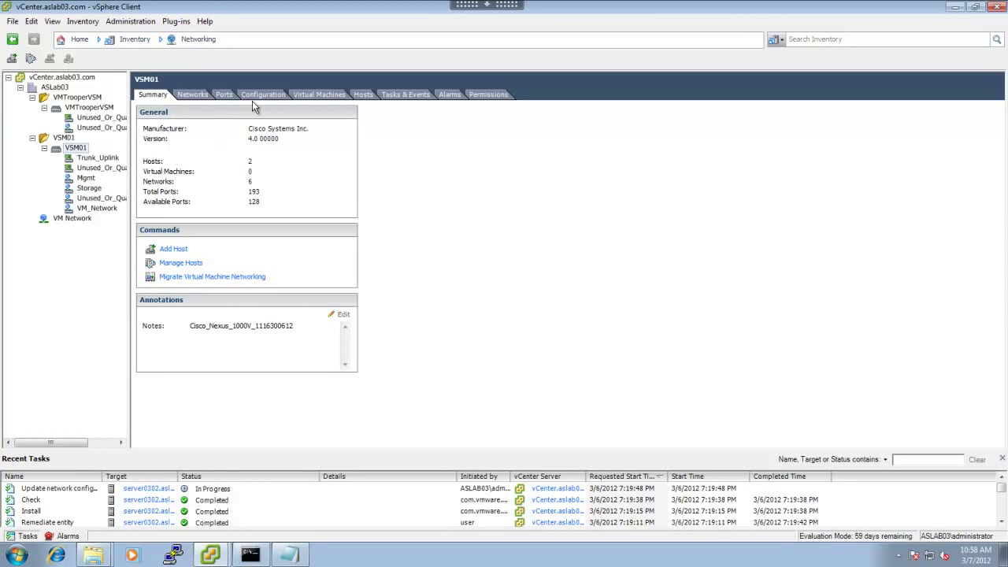
left_click(365, 93)
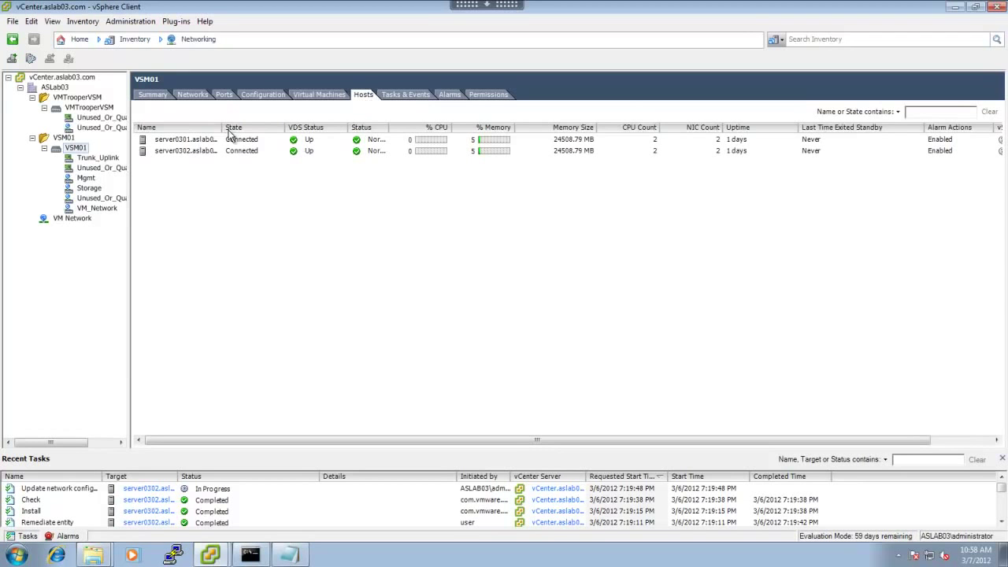
left_click_drag(223, 128, 322, 141)
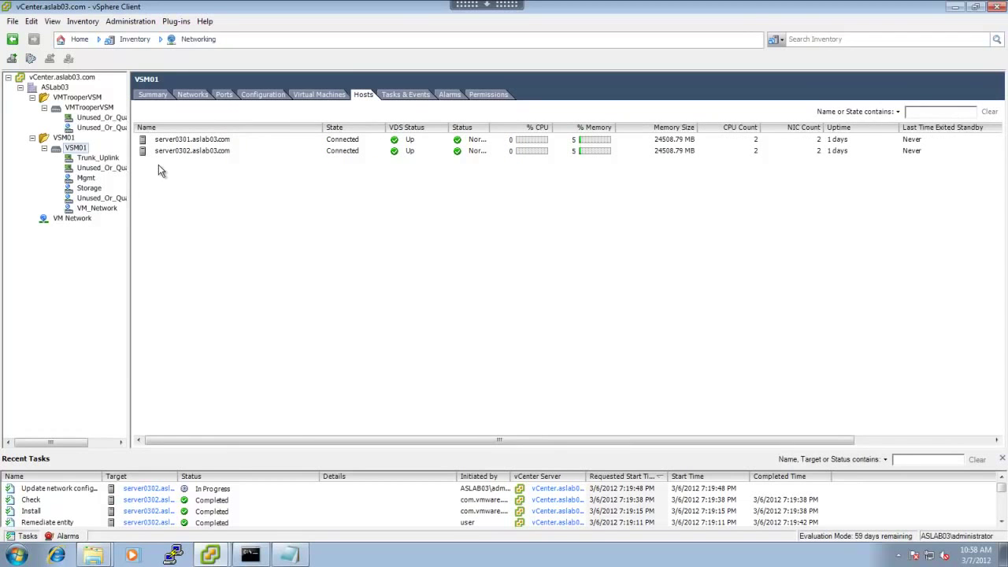
- Examine the summaries of the UCS Cluster and its hosts server0301 and server0302 in the Hosts and Clusters inventory
left_click(75, 221)
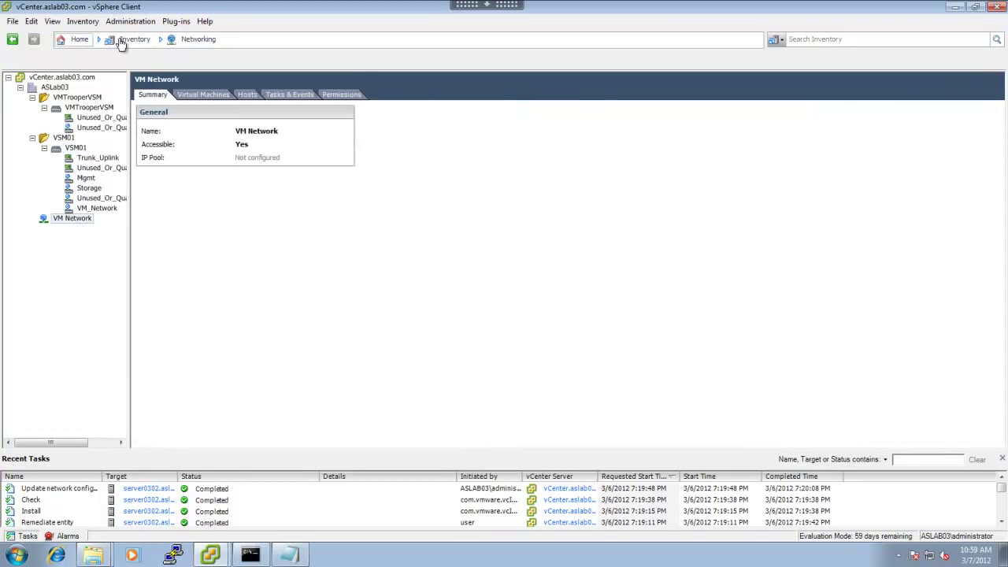
left_click(194, 40)
left_click(197, 69)
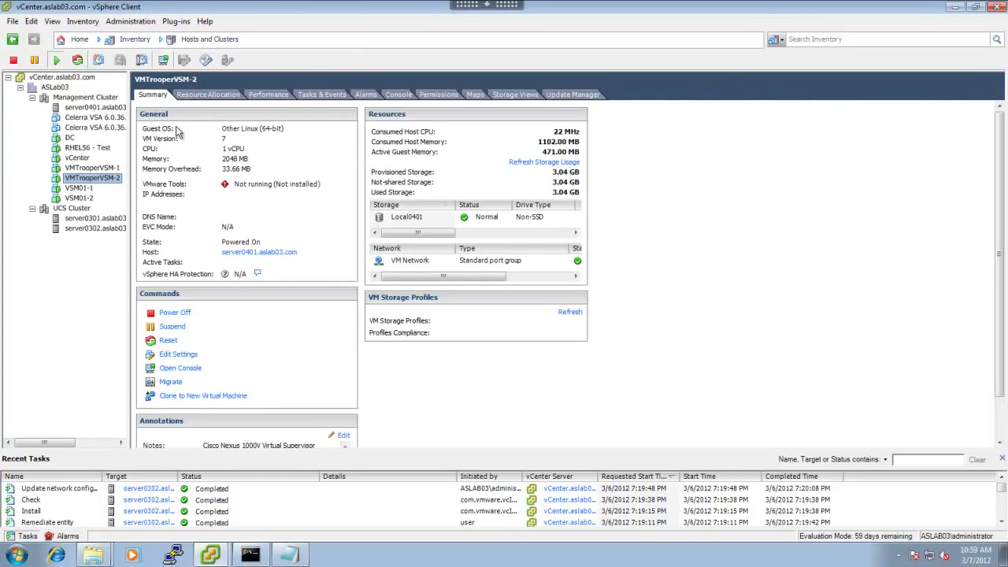
left_click(100, 219)
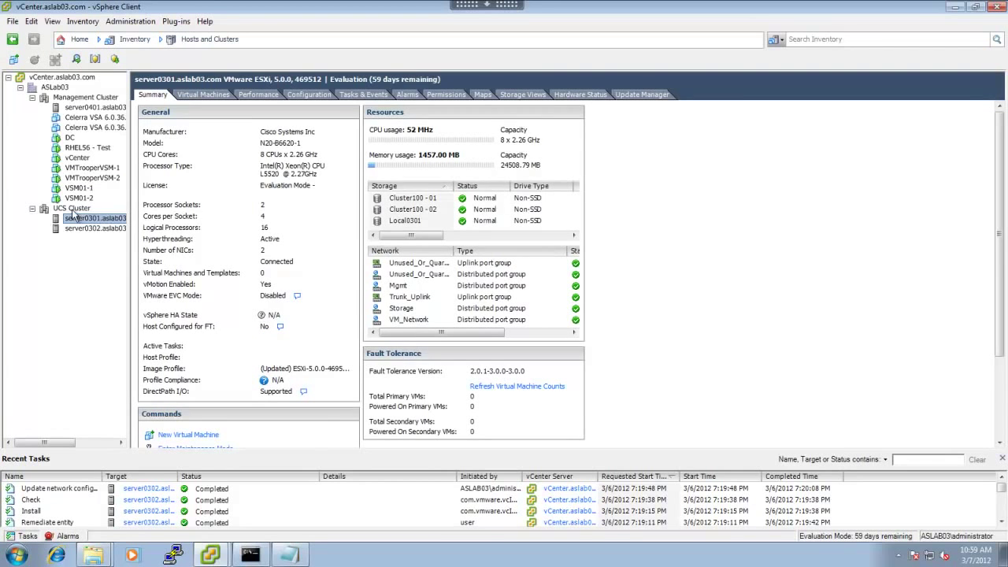
left_click(72, 210)
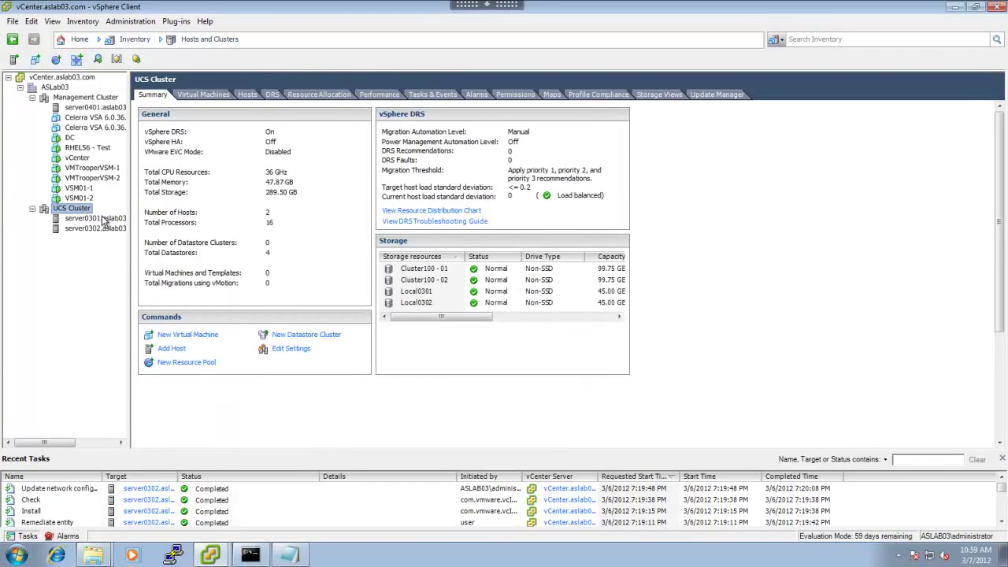
left_click(105, 219)
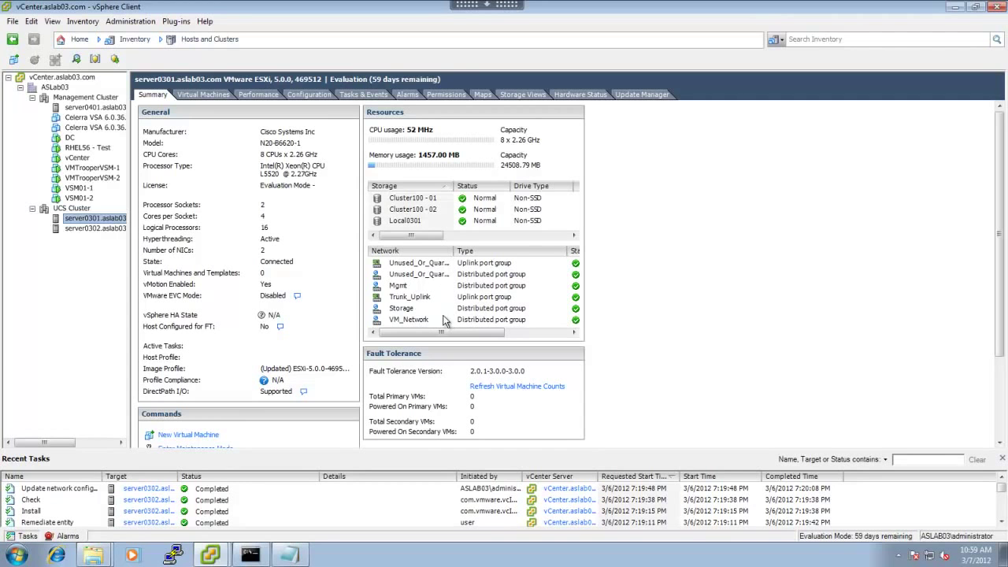
left_click(82, 228)
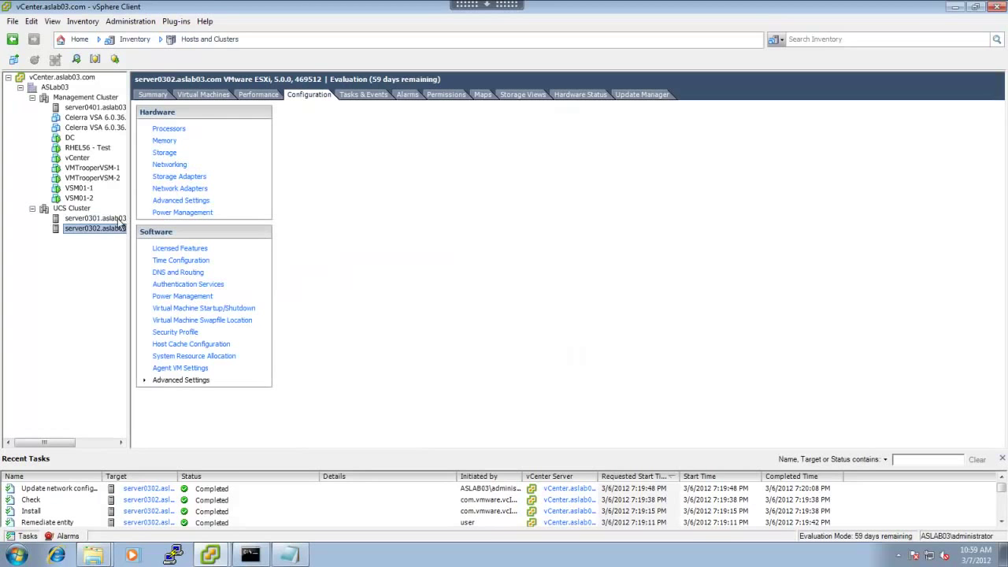
left_click(155, 94)
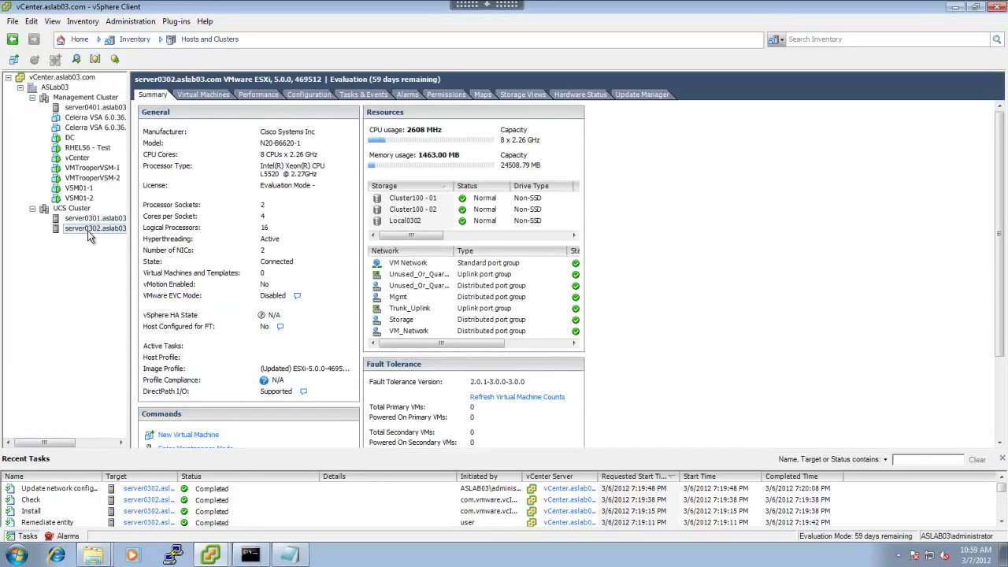
- Remove the standard switch vSwitch0 from server0302's networking configuration
left_click(290, 95)
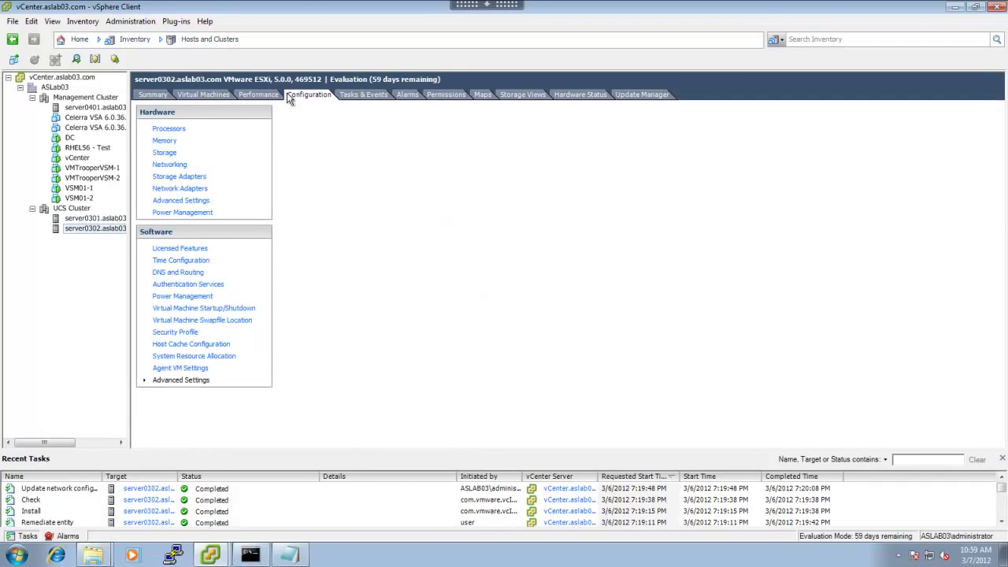
left_click(173, 167)
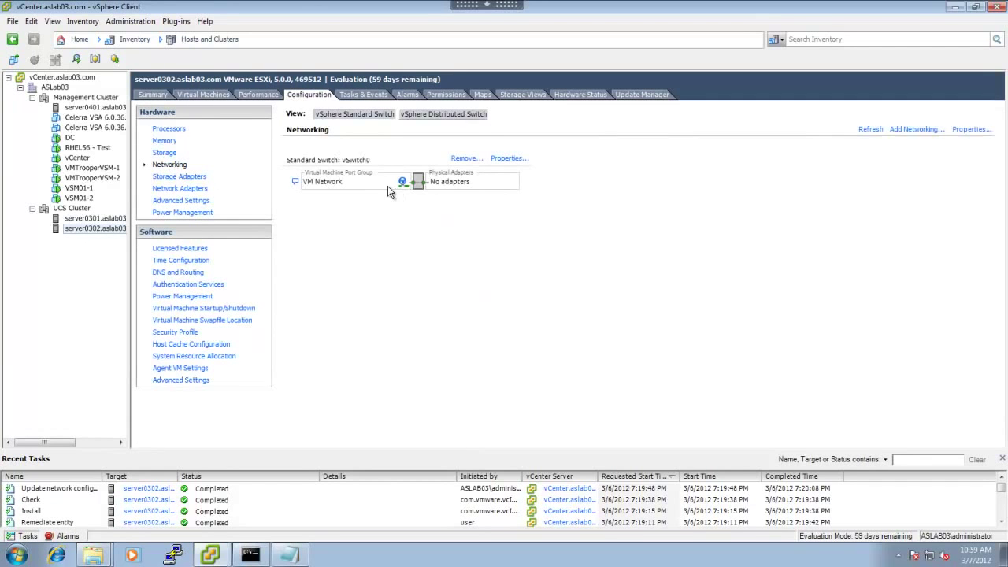
left_click(465, 159)
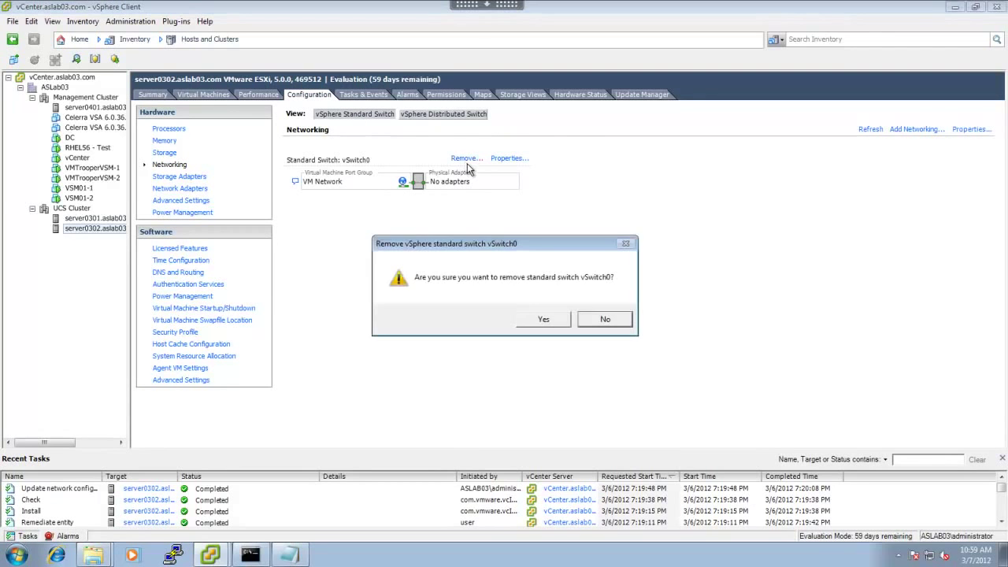
left_click(526, 319)
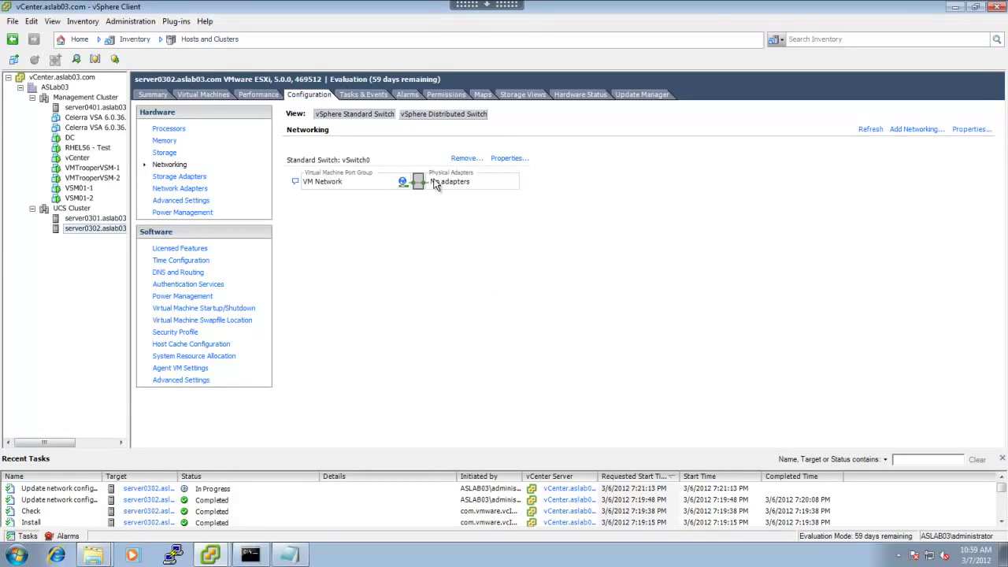
- Inspect server0302's VSM01 distributed switch, expanding the Mgmt VMkernel ports and the Trunk_Uplink adapters
left_click(437, 115)
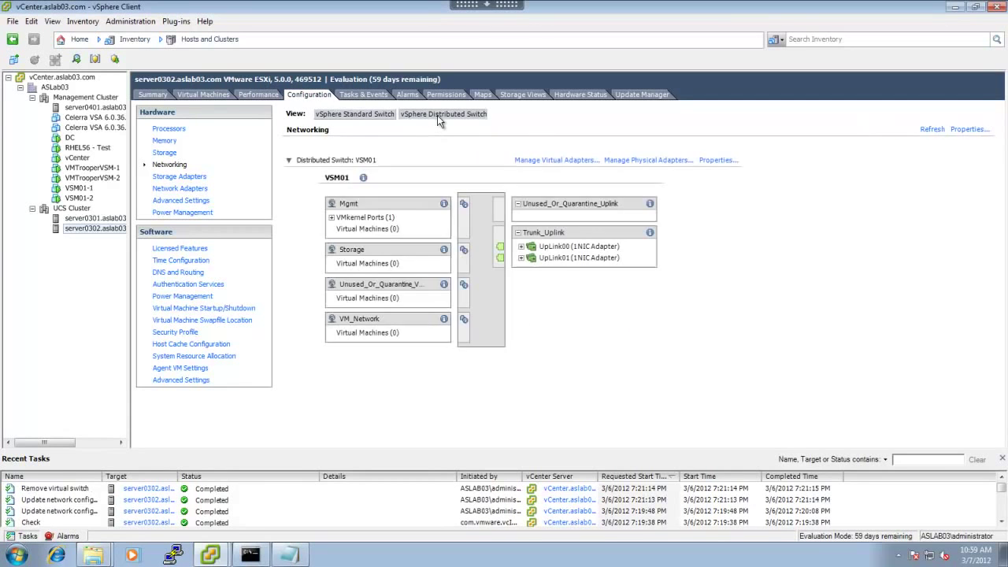
left_click(331, 218)
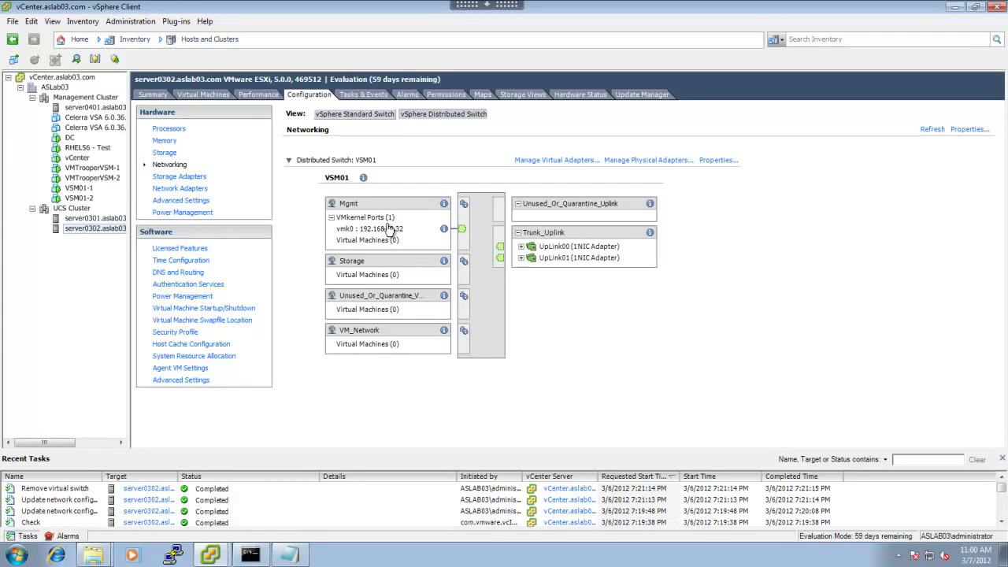
left_click(520, 246)
left_click(521, 246)
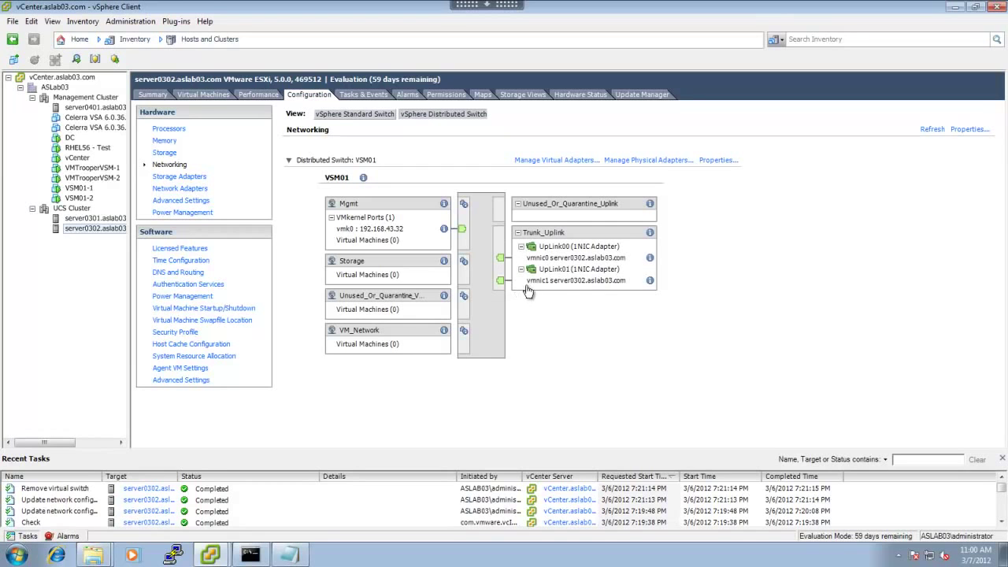